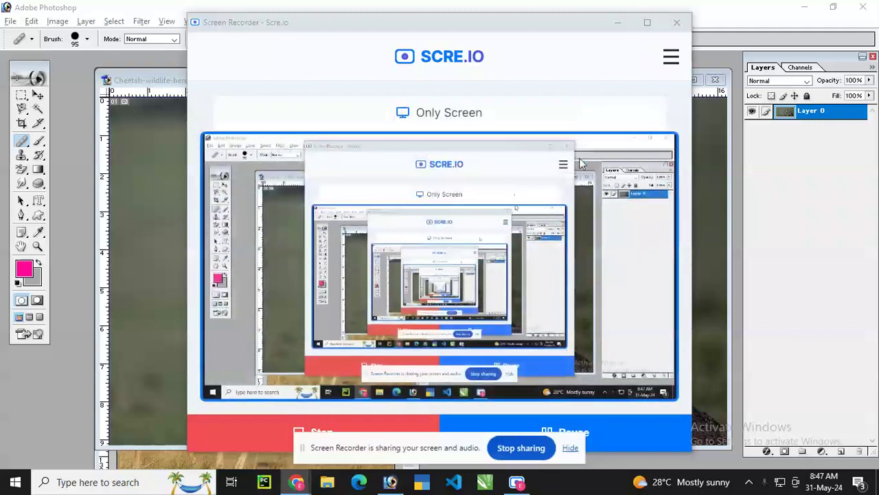
Hide the recorder and sharing bar, then minimize Photoshop to reveal the desktop image files
click(616, 23)
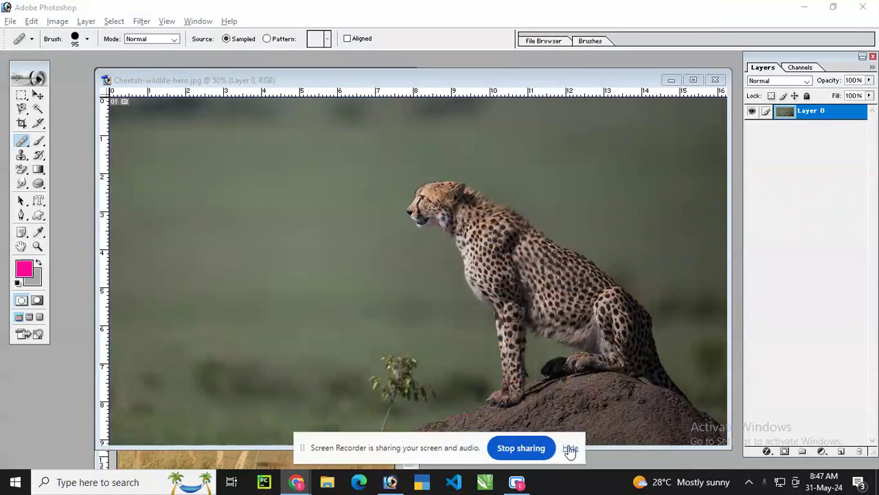
click(570, 448)
click(22, 141)
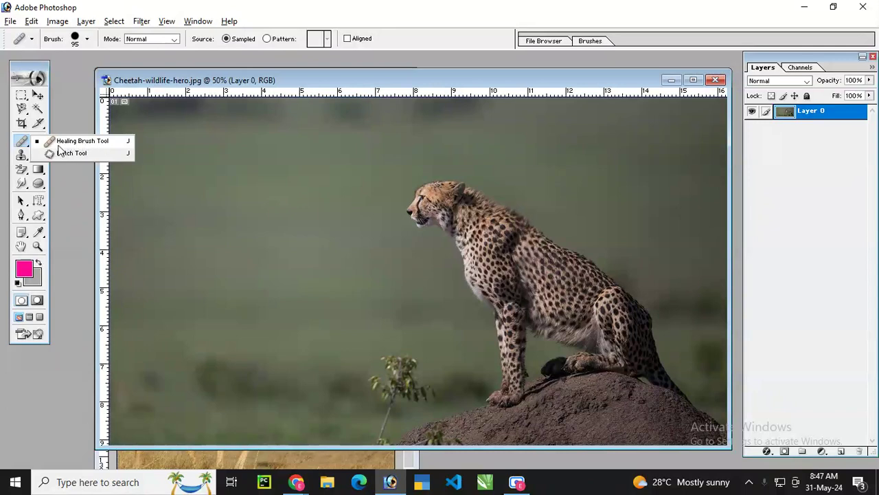
click(804, 8)
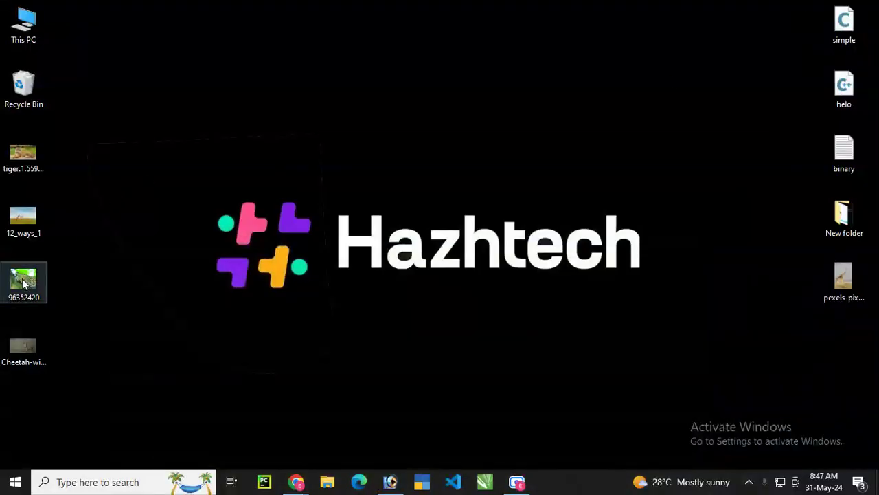
Open 96352420.jpg in Photoshop, maximize it, and convert its Background into editable Layer 0
mouse_move(24, 282)
mouse_down()
mouse_move(390, 485)
mouse_move(398, 294)
mouse_up()
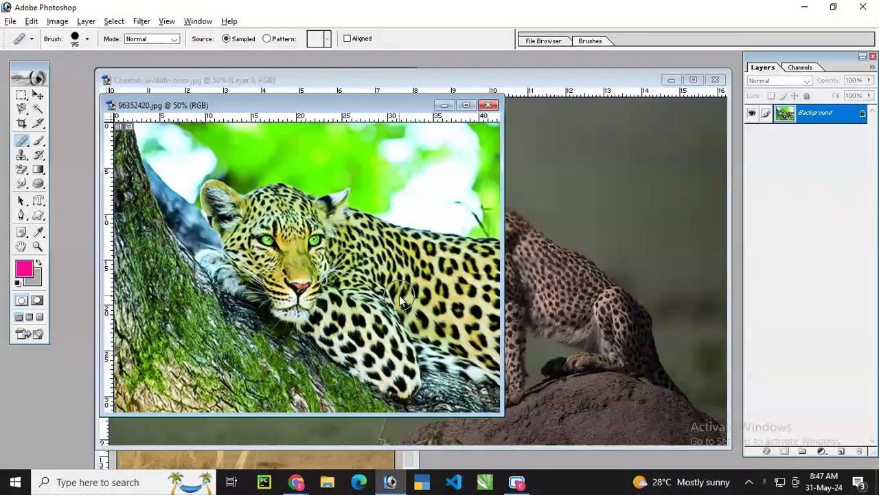
click(469, 107)
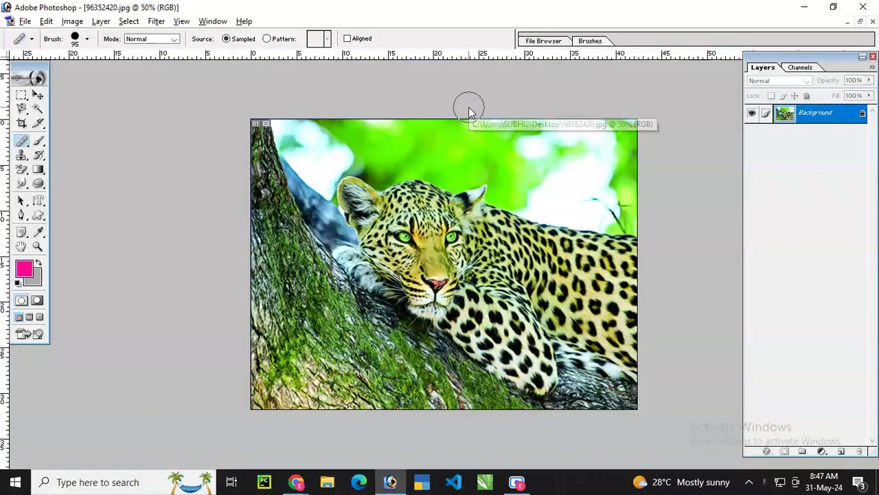
double_click(848, 119)
click(530, 220)
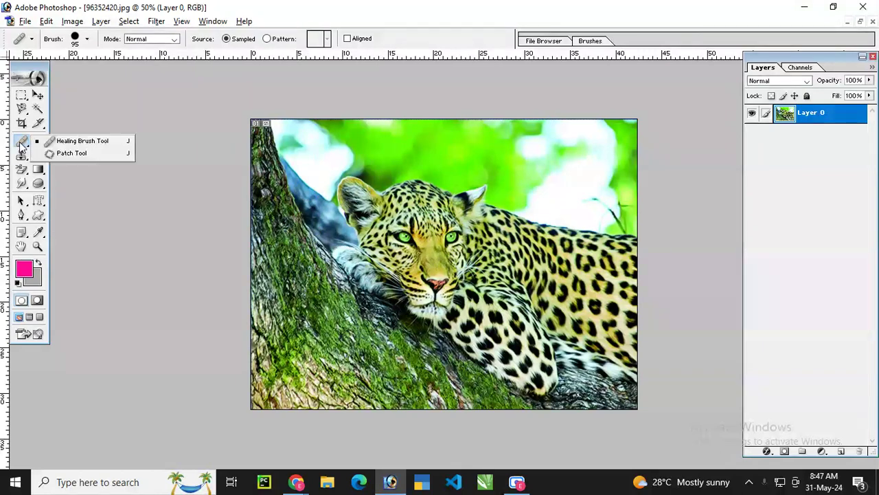
drag(20, 144, 69, 141)
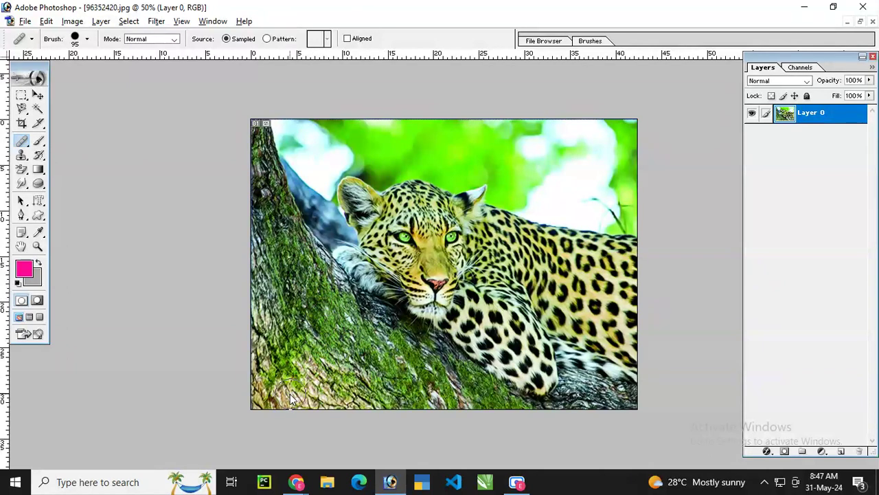
alt+click(325, 312)
alt+click(323, 318)
Heal the lower-left trunk with sampled moss, compare via undo/redo, and add a greener patch
mouse_move(264, 309)
mouse_down()
mouse_move(325, 371)
mouse_move(265, 293)
mouse_up()
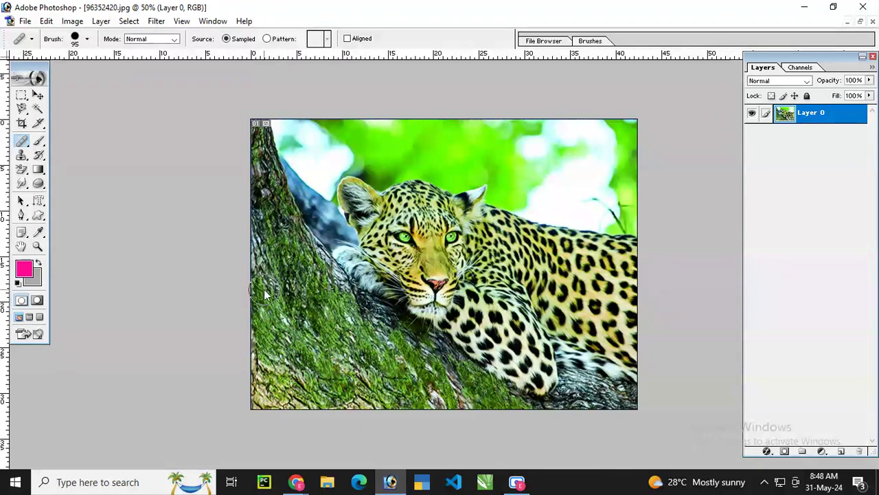
key(ctrl+z)
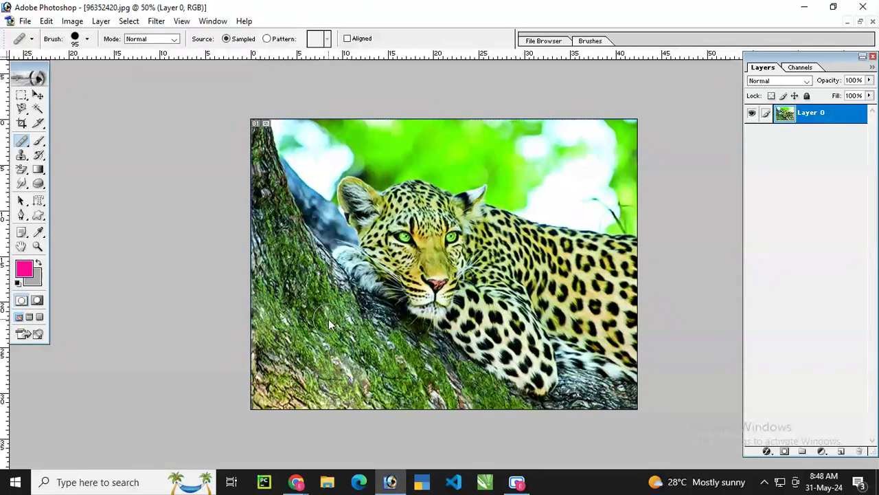
key(ctrl+z)
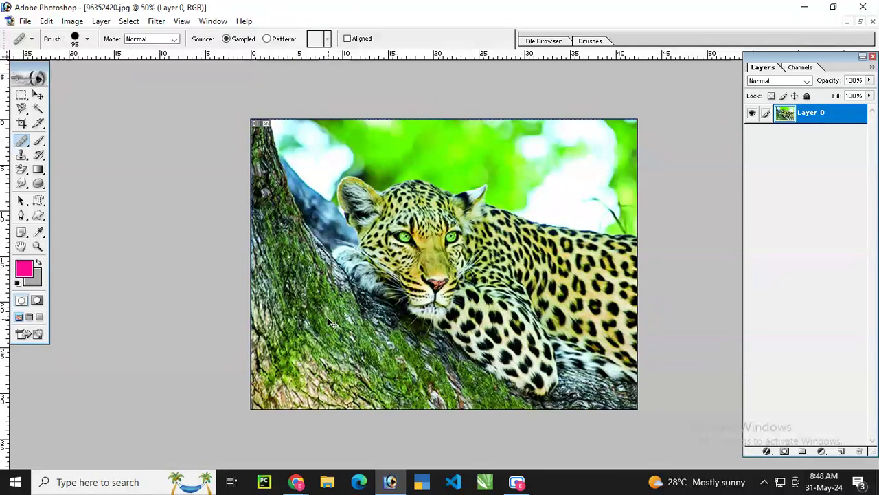
key(ctrl+z)
key(ctrl+z)
key(ctrl+z)
key(ctrl+z)
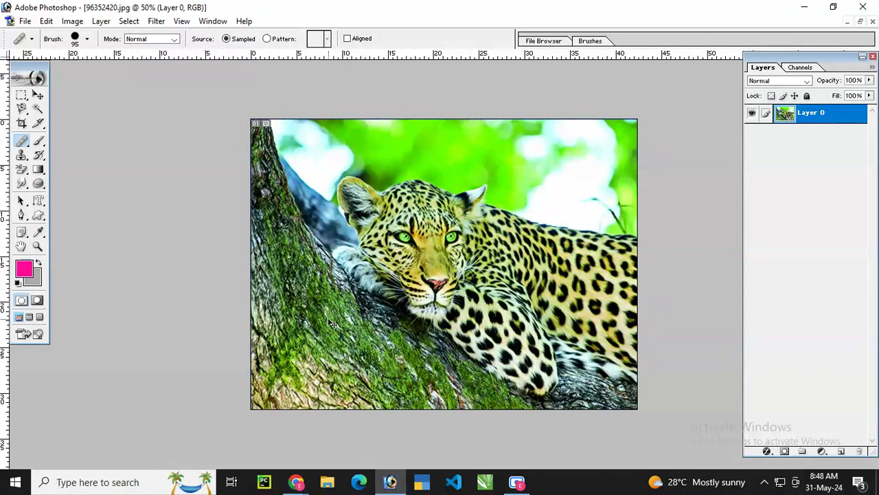
key(ctrl+z)
key(ctrl+z)
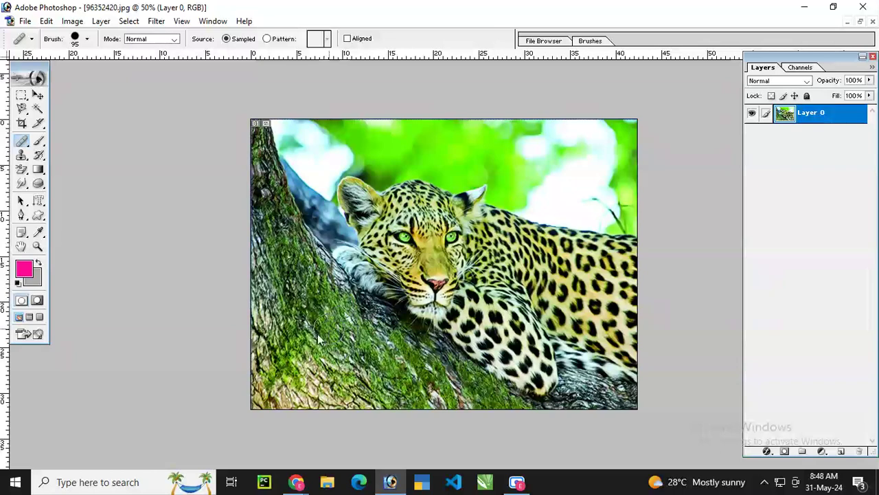
click(283, 373)
alt+click(493, 136)
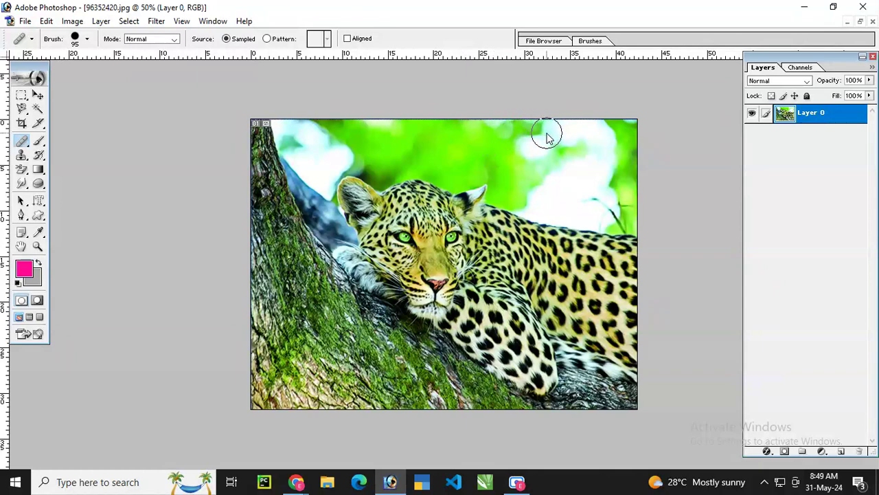
mouse_move(547, 135)
mouse_down()
mouse_move(529, 148)
mouse_move(586, 160)
mouse_move(524, 135)
mouse_up()
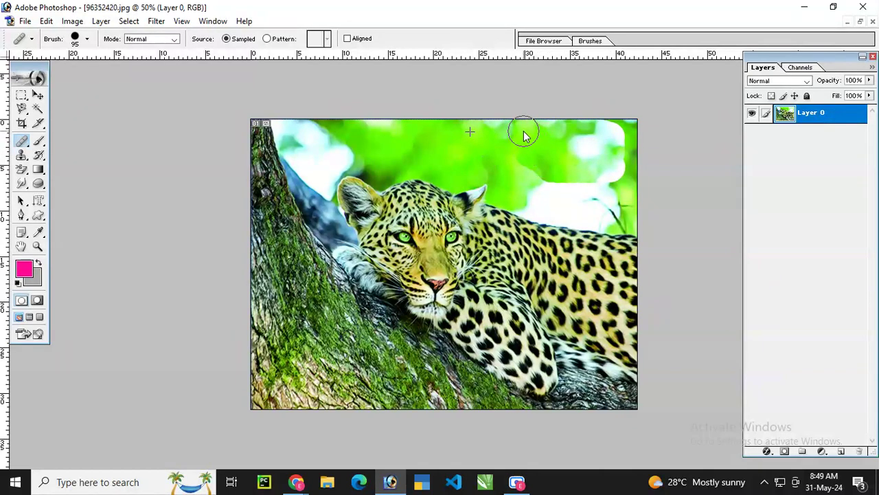
drag(524, 135, 522, 131)
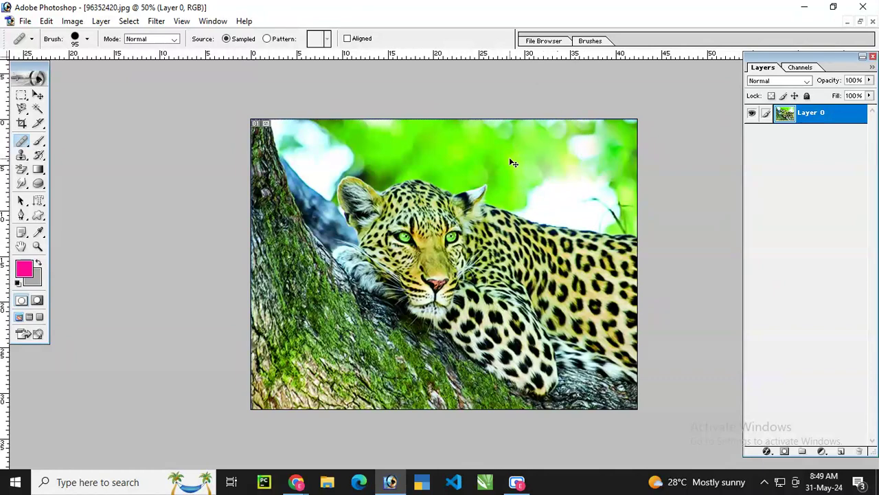
key(ctrl+z)
key(ctrl+z)
key(ctrl+z)
key(ctrl+z)
key(ctrl+z)
key(ctrl+z)
key(ctrl+z)
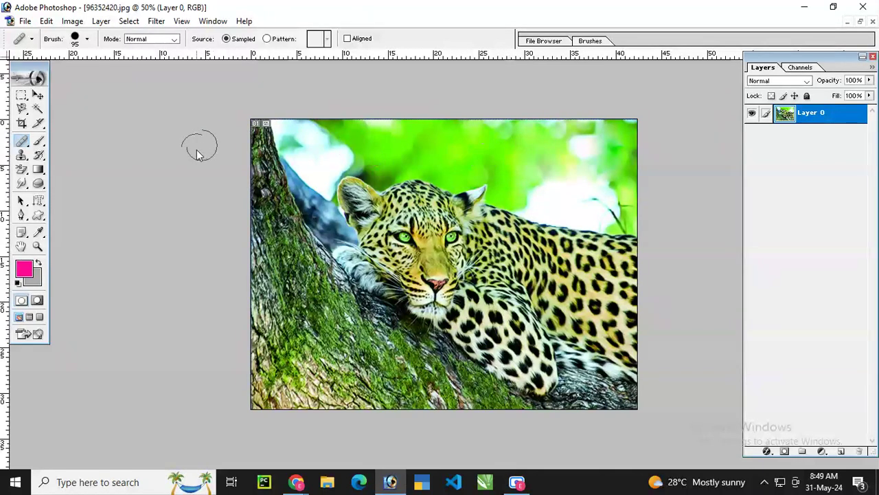
click(23, 141)
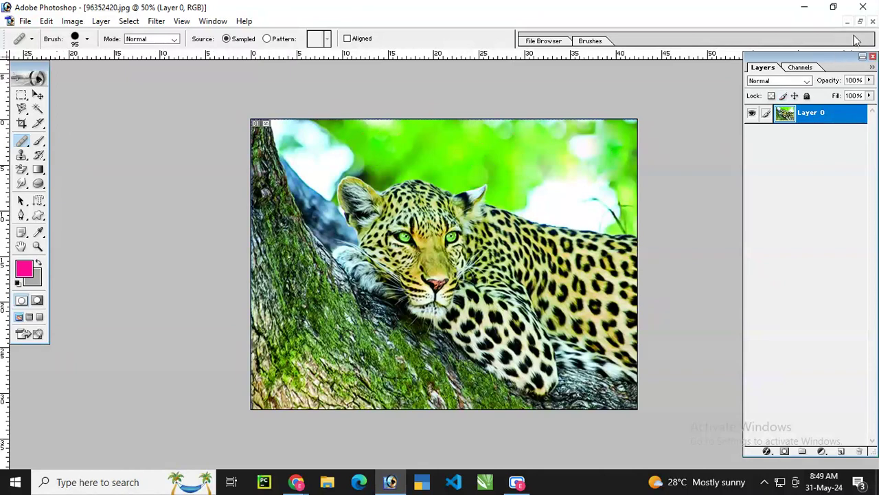
click(873, 22)
click(449, 189)
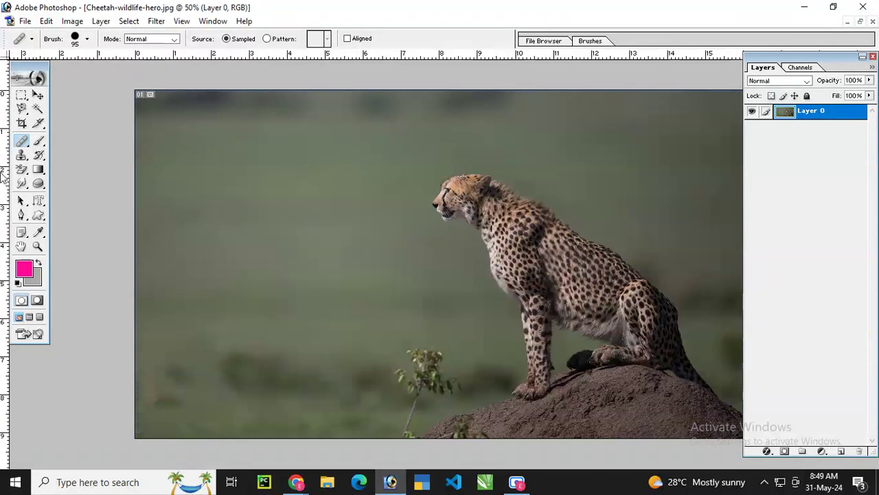
Switch from the Healing Brush to the Patch Tool for the cheetah photo
right_click(24, 143)
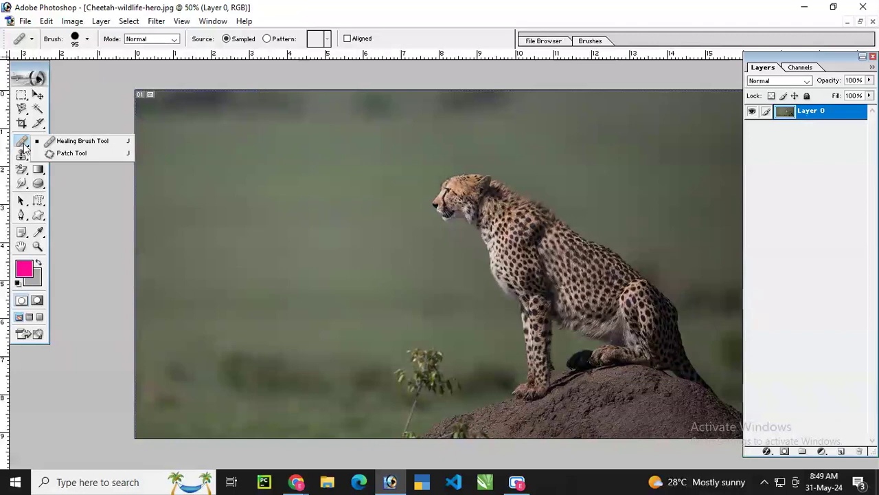
click(83, 153)
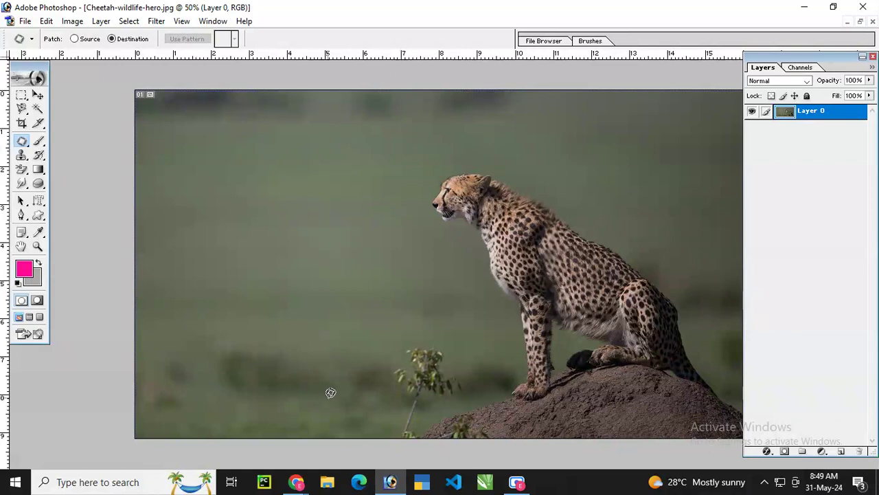
Patch over the small plant in the lower grass using nearby grass
mouse_move(343, 397)
mouse_down()
mouse_move(231, 369)
mouse_move(356, 394)
mouse_up()
drag(298, 382, 408, 376)
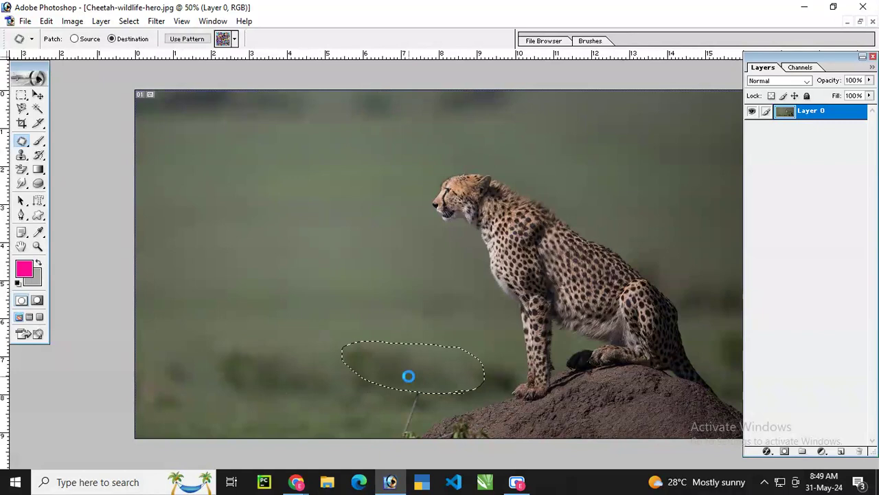
click(297, 380)
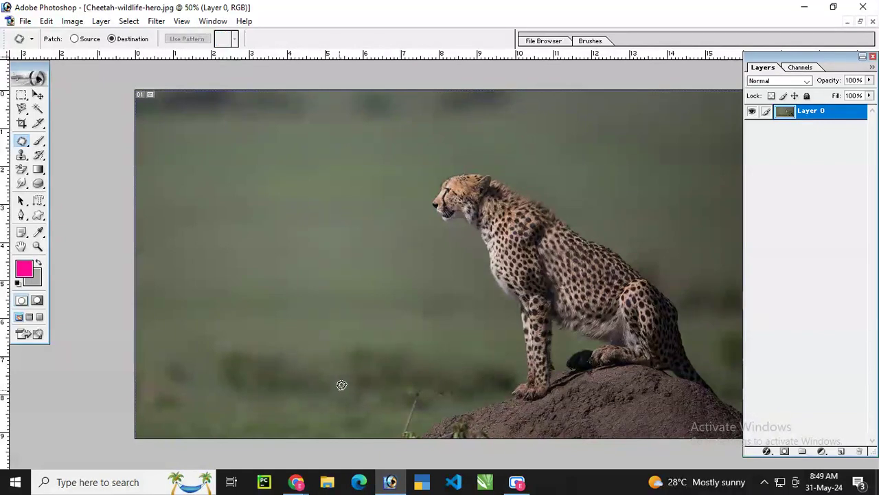
Patch two more lower-grass spots near the mound's base, then deselect
mouse_move(314, 391)
mouse_down()
mouse_move(345, 365)
mouse_move(314, 393)
mouse_up()
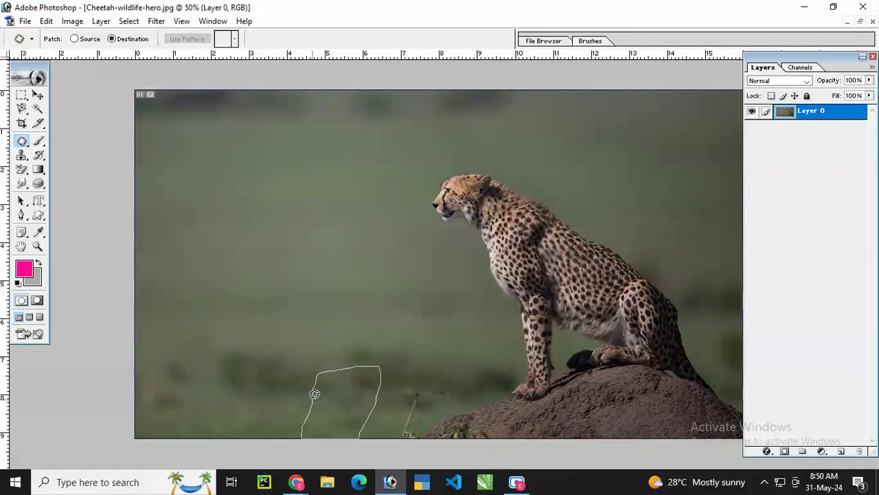
drag(344, 403, 405, 404)
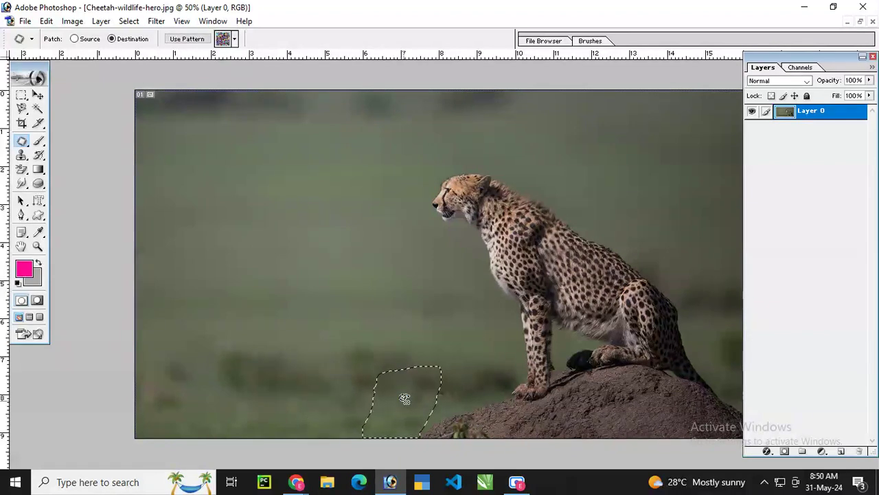
mouse_move(309, 383)
mouse_down()
mouse_move(329, 368)
mouse_move(311, 382)
mouse_move(422, 396)
mouse_up()
key(ctrl+d)
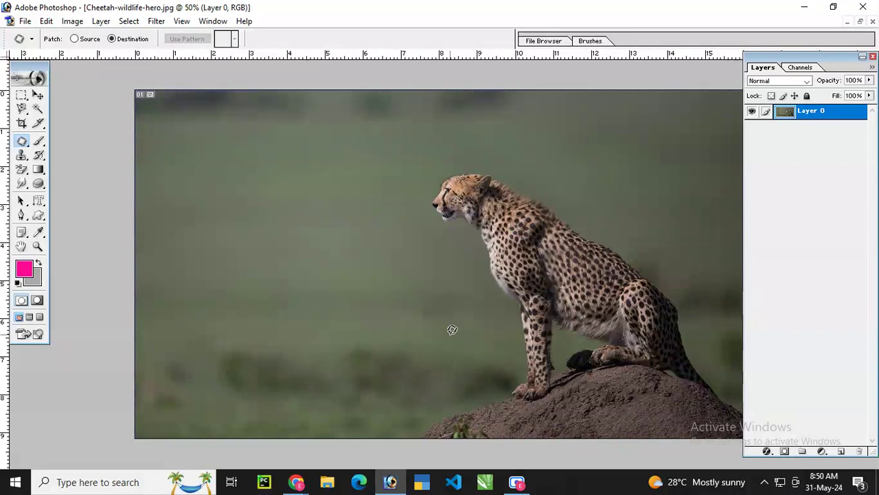
Patch a small leafy bush into the grass left of the mound and check Layer 0
drag(440, 395, 409, 433)
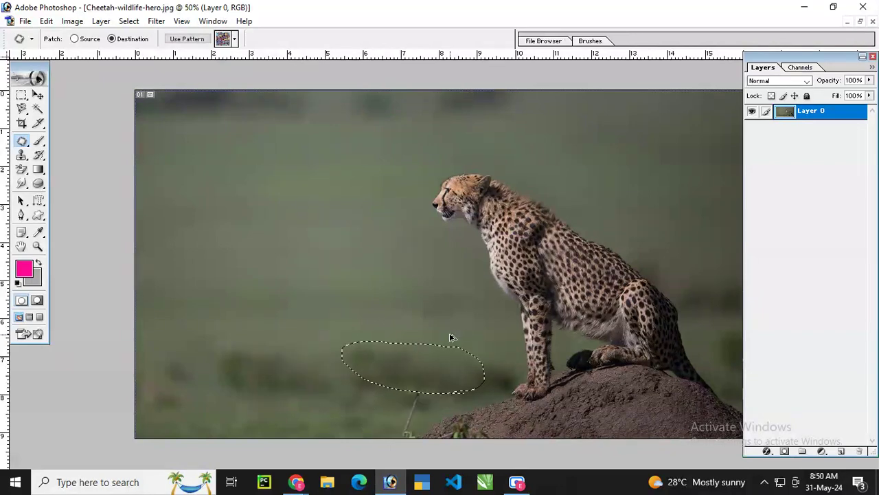
drag(450, 347, 327, 351)
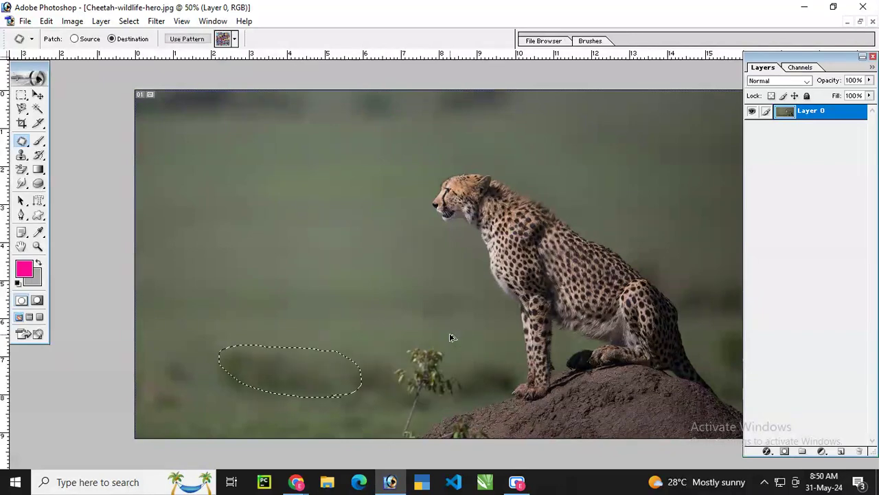
click(752, 111)
click(751, 111)
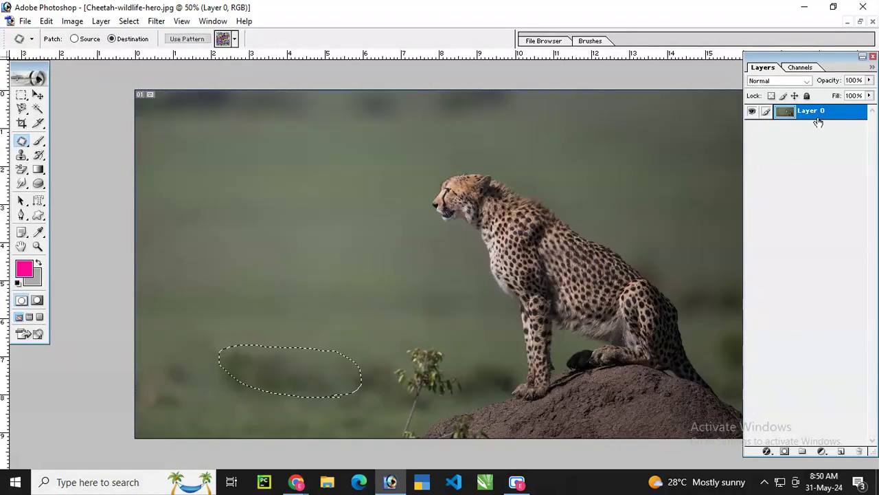
Duplicate Layer 0 as Layer 0 copy and keep Layer 0 selected as the working layer
key(ctrl+j)
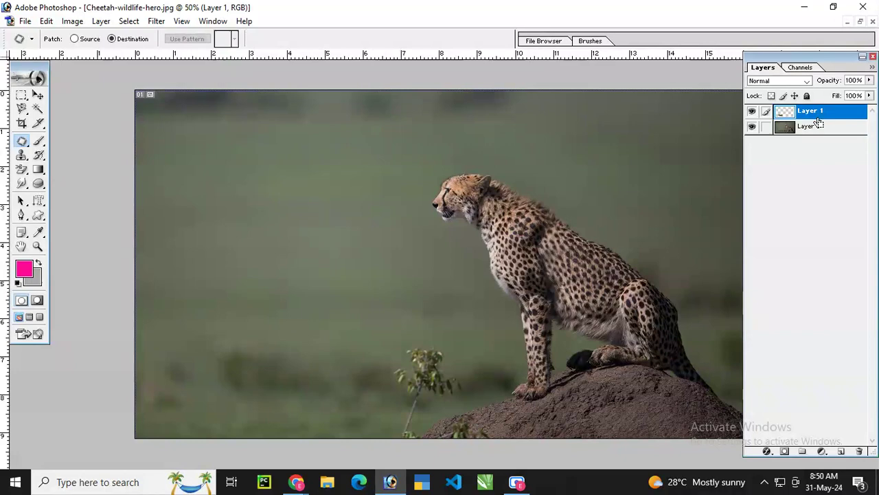
key(ctrl+z)
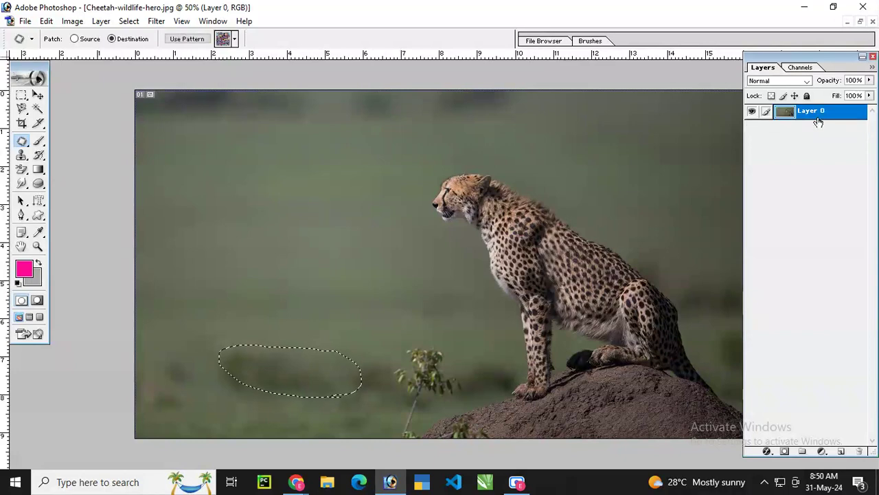
click(240, 127)
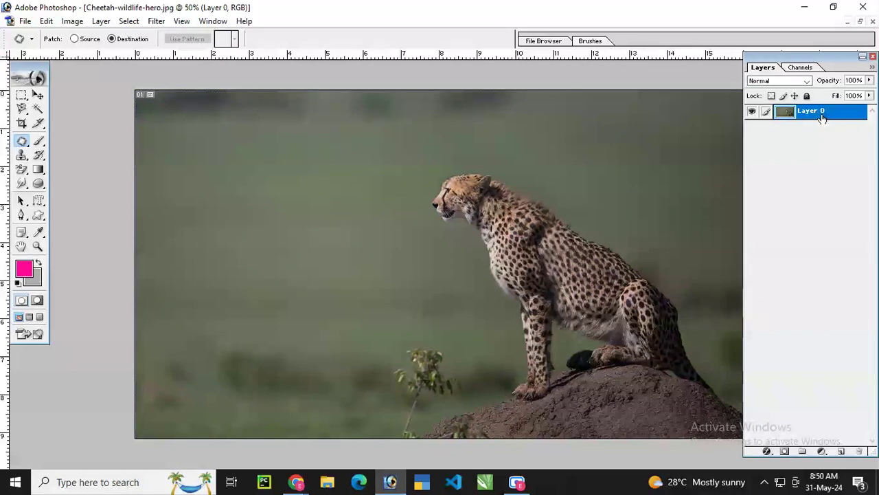
key(ctrl+j)
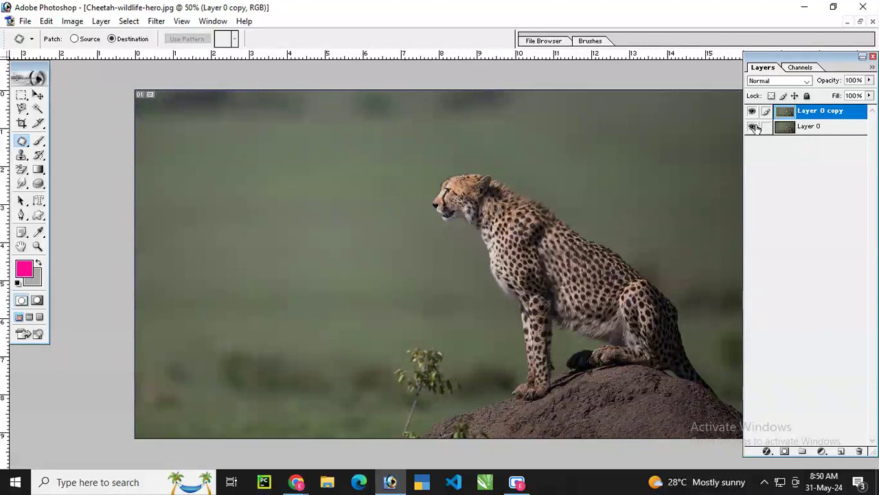
click(816, 129)
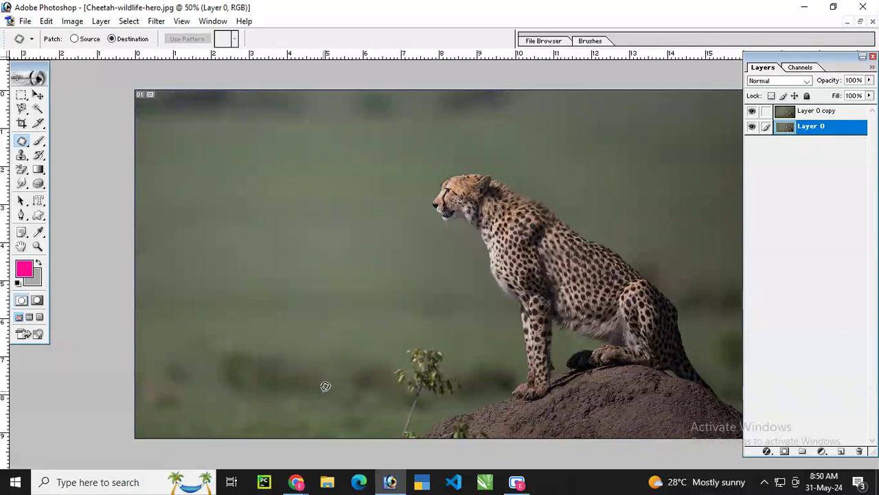
Patch the small bush out of the grass on Layer 0 and hide Layer 0 copy
drag(344, 429, 368, 276)
drag(319, 431, 317, 433)
drag(286, 383, 376, 396)
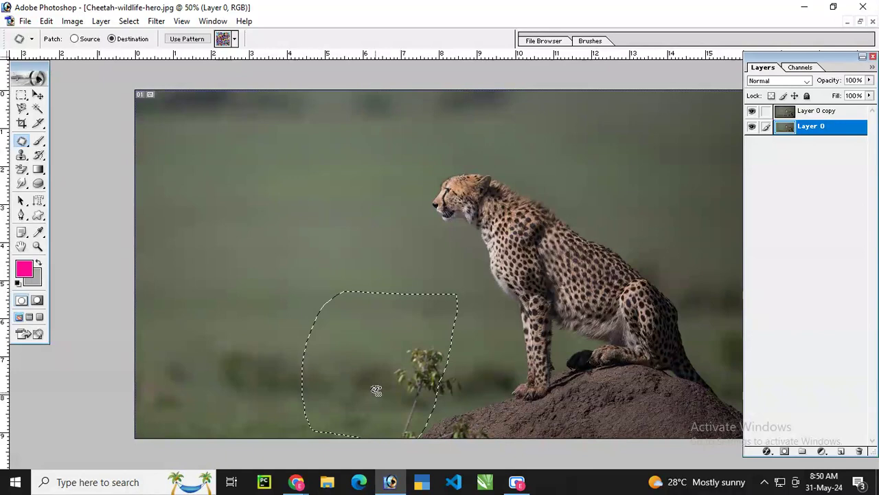
click(268, 395)
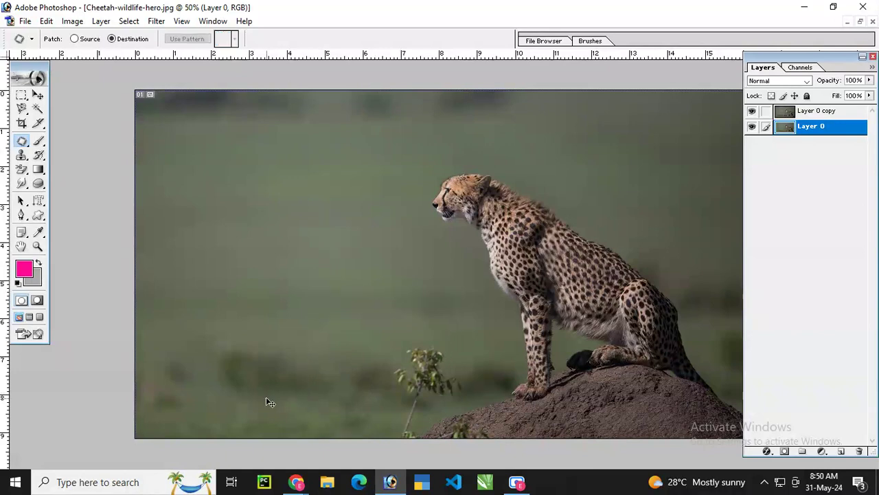
click(752, 111)
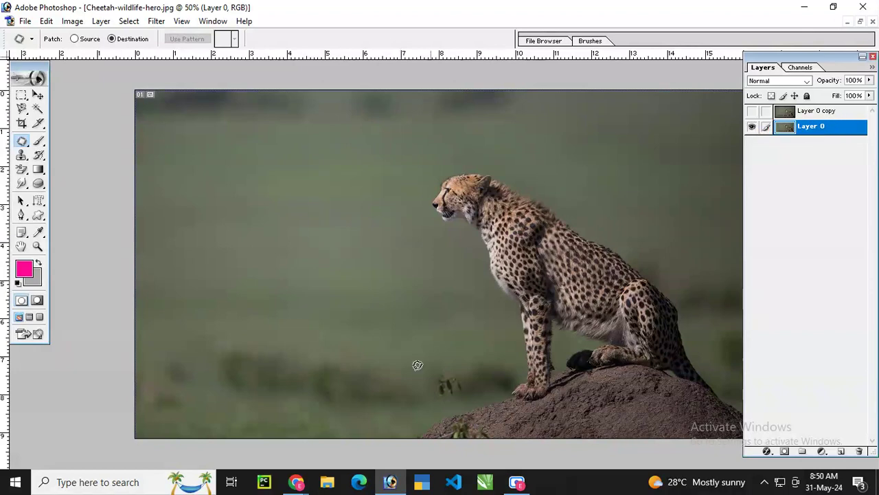
Patch the grass beside the mound, compare against Layer 0 copy, and close the cheetah document
mouse_move(337, 415)
mouse_down()
mouse_move(410, 380)
mouse_move(404, 374)
mouse_up()
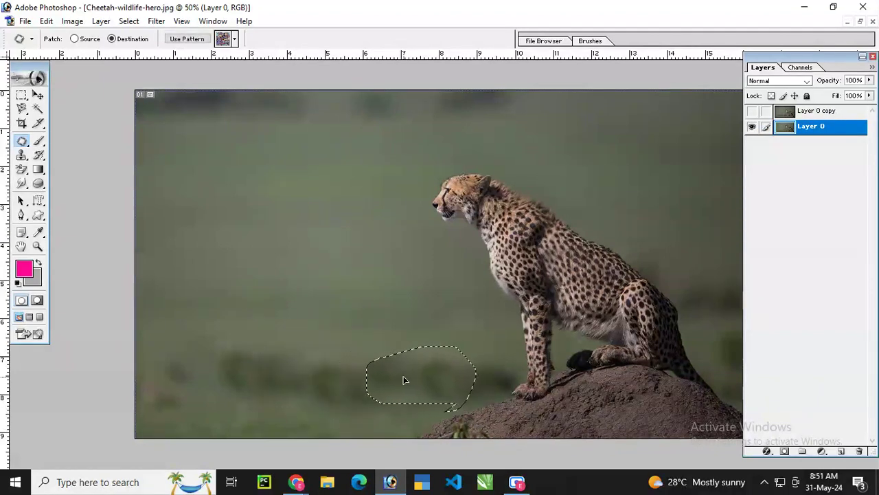
click(373, 343)
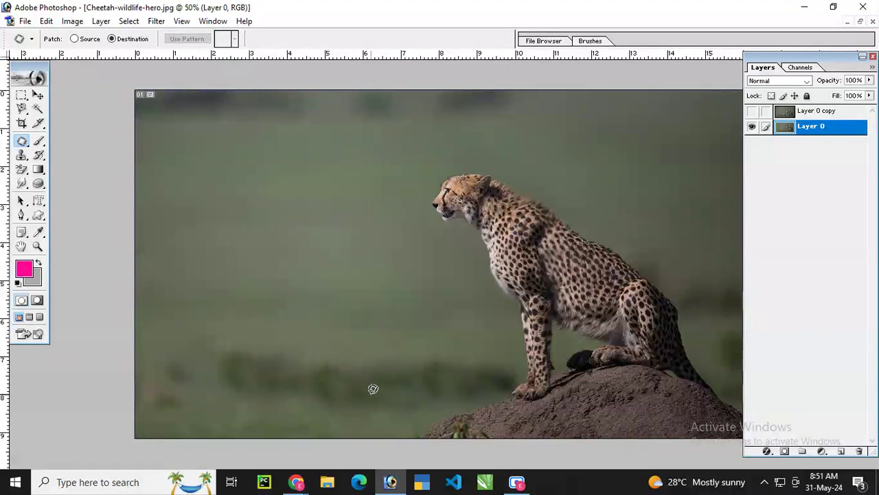
click(752, 112)
click(753, 114)
click(752, 113)
click(873, 22)
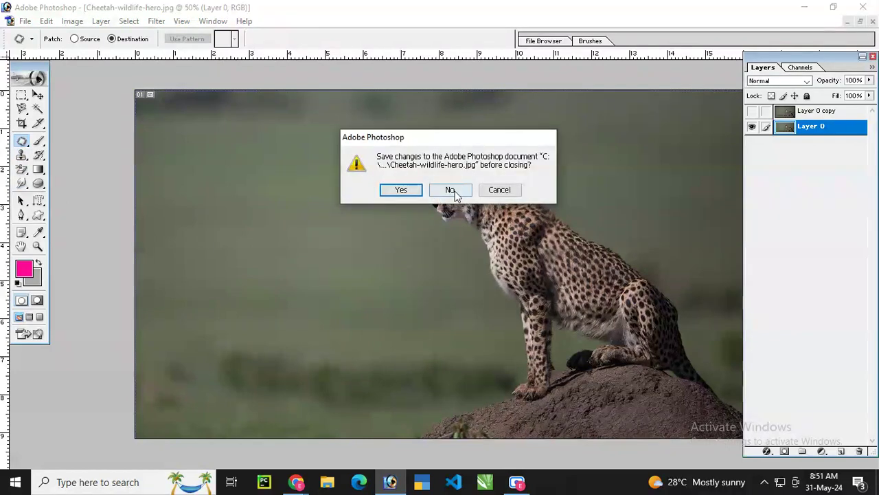
Close the cheetah photo without saving and select the Clone Stamp tool
click(450, 190)
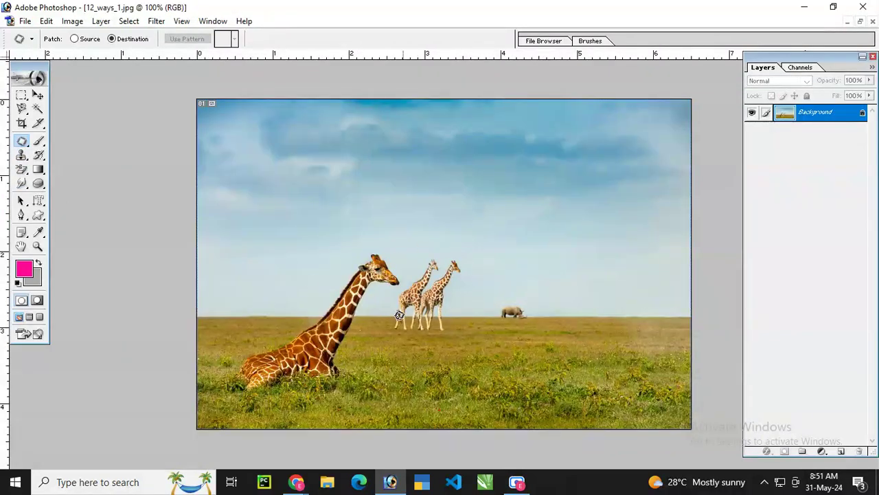
click(22, 156)
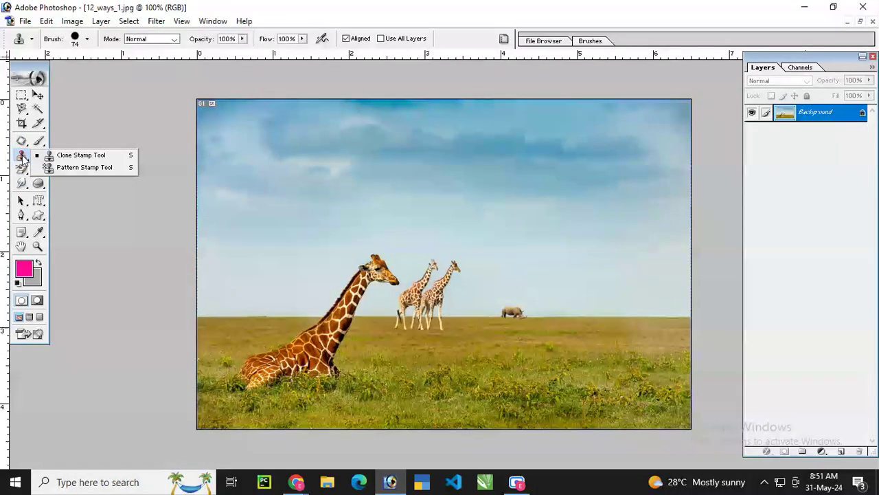
click(97, 158)
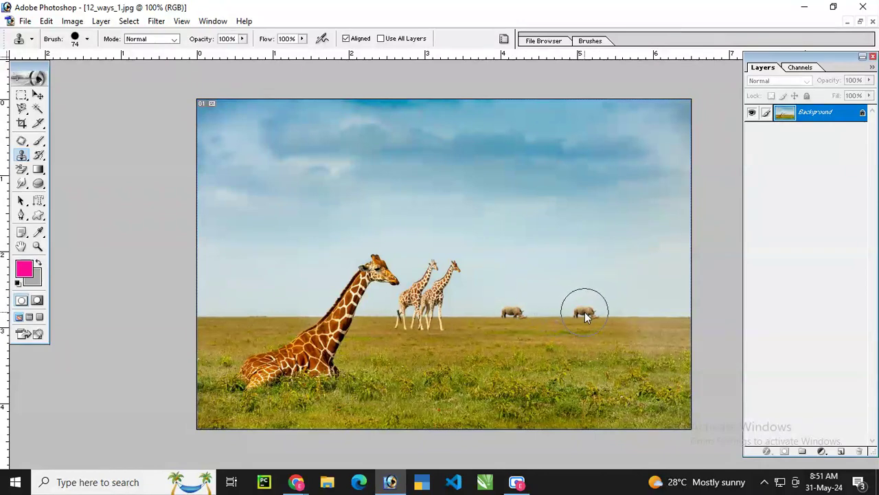
Clone a rhino and the two background giraffes onto the grass at right
drag(583, 313, 636, 316)
click(647, 317)
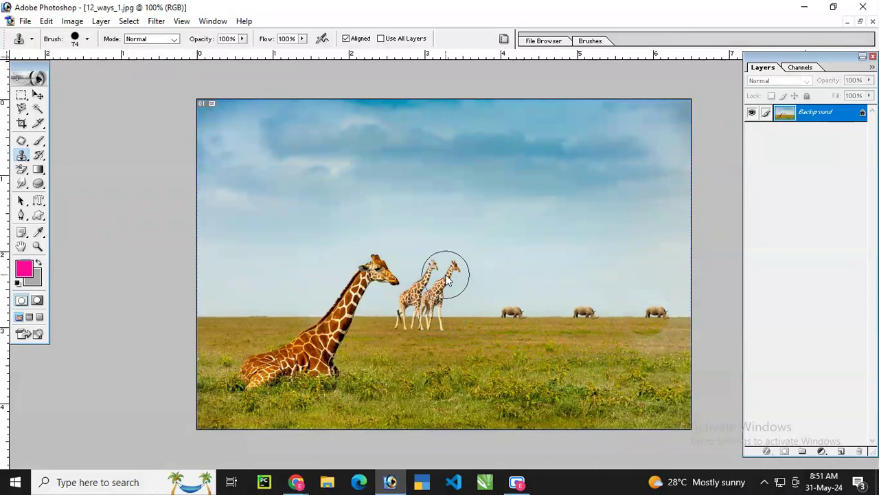
key(ctrl+z)
key(ctrl+z)
key(ctrl+z)
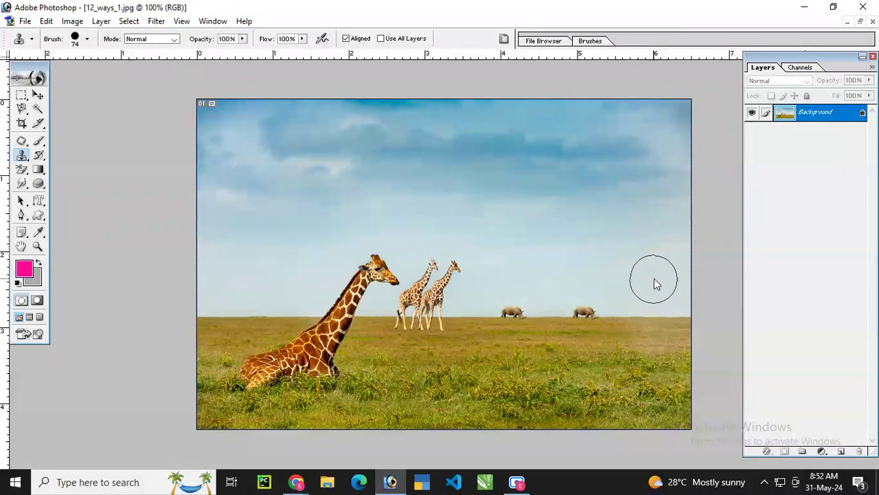
drag(655, 278, 630, 314)
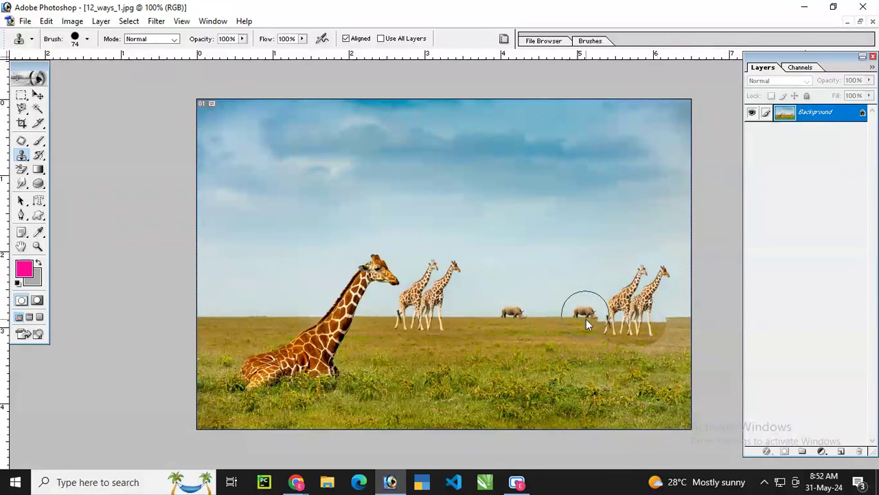
Paint grass over the cloned giraffes and rhino to remove them
right_click(22, 156)
click(69, 158)
mouse_move(608, 343)
mouse_down()
mouse_move(666, 319)
mouse_move(650, 299)
mouse_move(666, 268)
mouse_up()
drag(577, 313, 601, 313)
drag(22, 155, 67, 172)
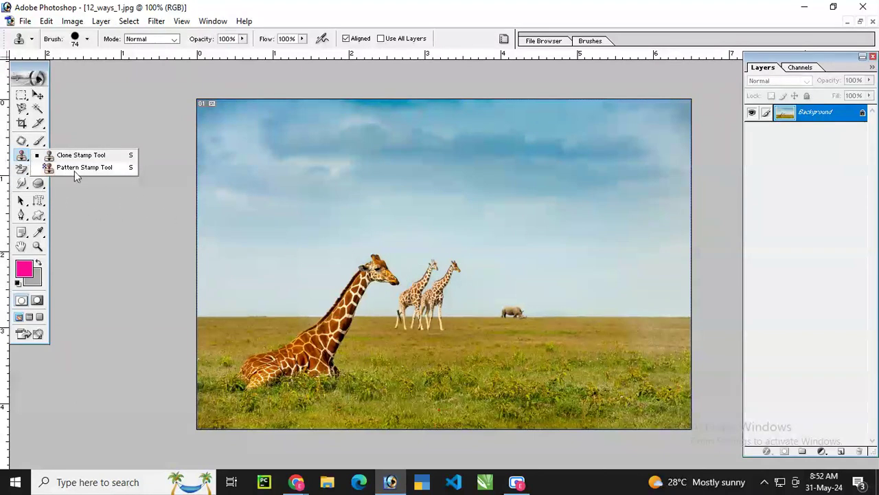
click(74, 171)
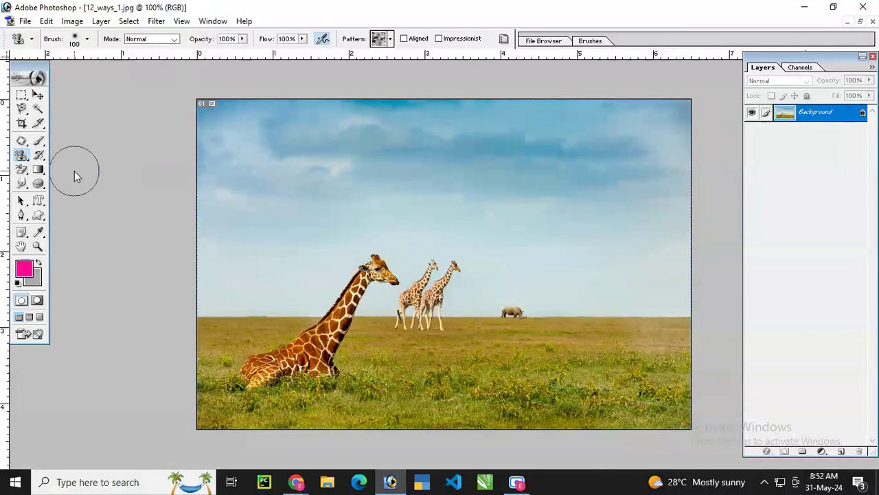
Choose the multicoloured pattern and stamp five pattern dabs across the sky
click(389, 41)
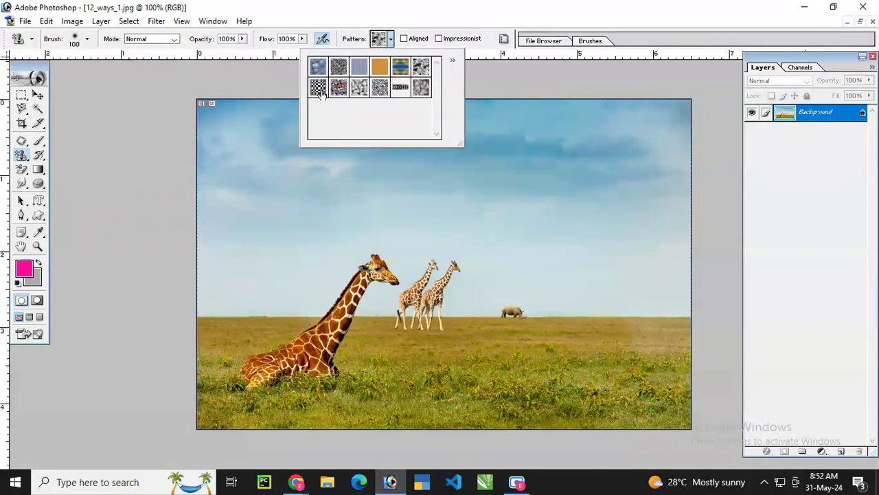
click(338, 87)
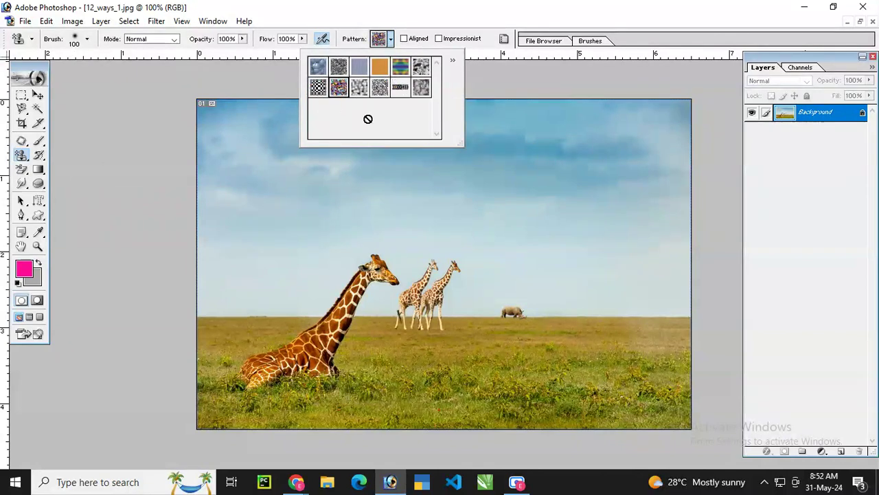
click(645, 139)
click(644, 237)
click(254, 131)
click(253, 241)
click(381, 131)
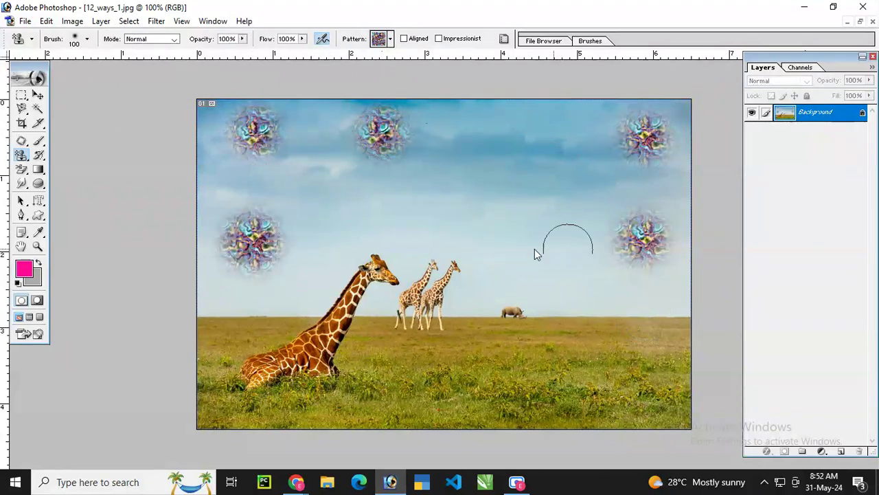
Try a pattern band across the top sky, undo it, pick Background Eraser, and close the image
click(391, 41)
drag(220, 127, 695, 140)
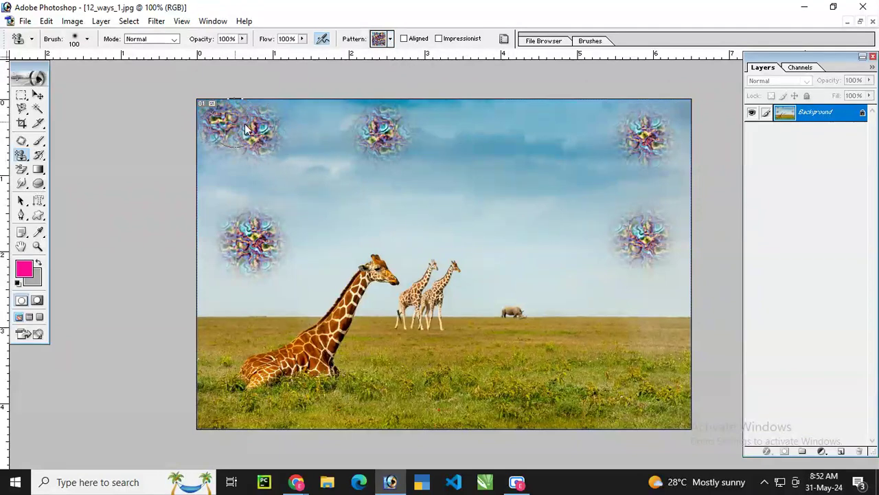
key(ctrl+z)
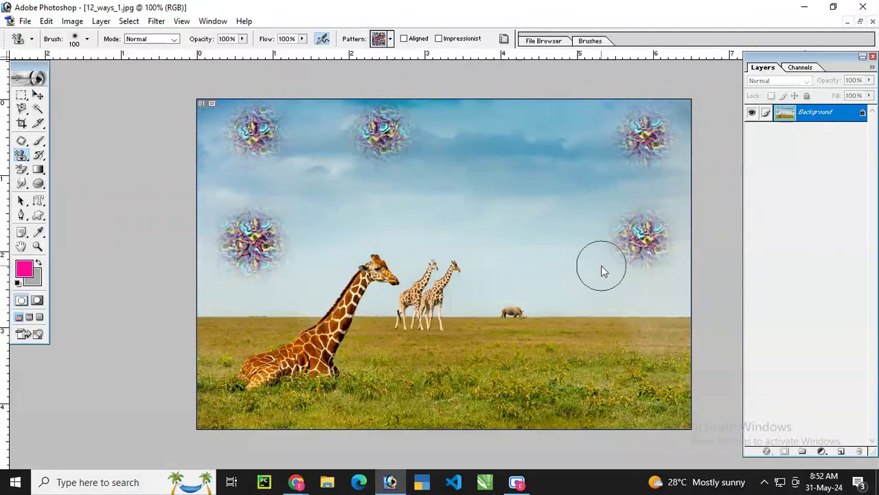
click(20, 155)
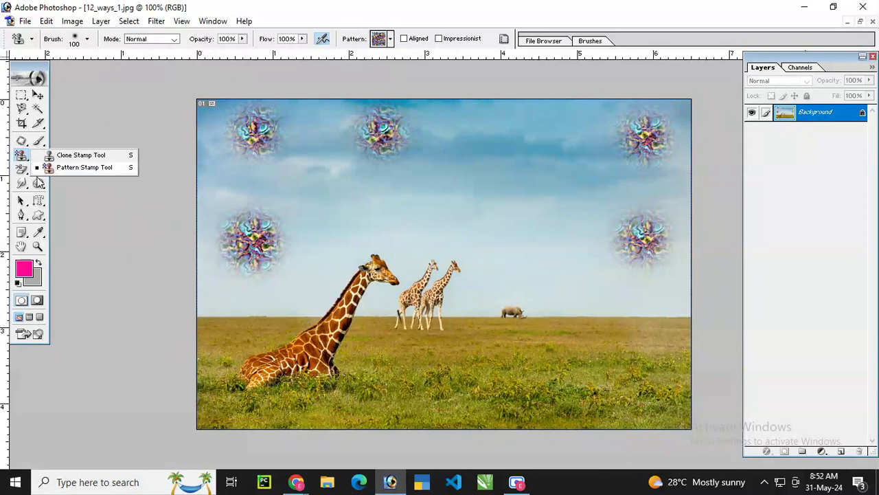
click(23, 170)
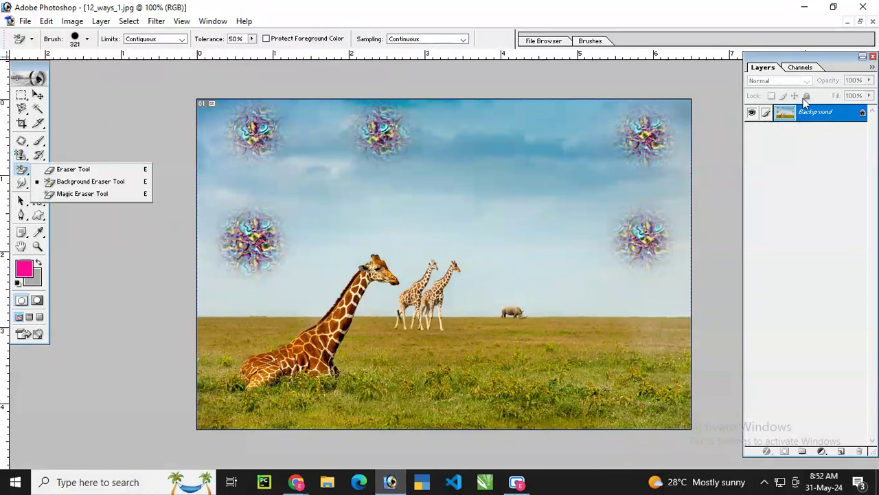
click(873, 22)
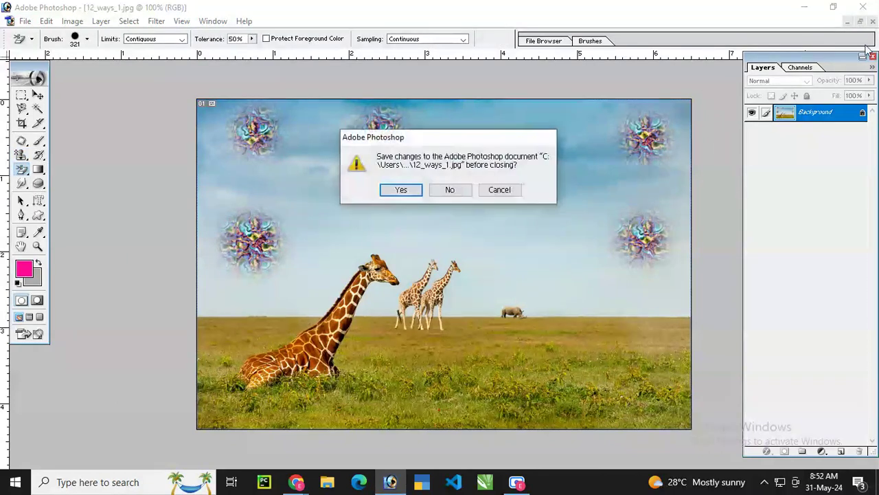
Close the giraffe scene without saving and test the plain Eraser on the top-left sky
click(462, 191)
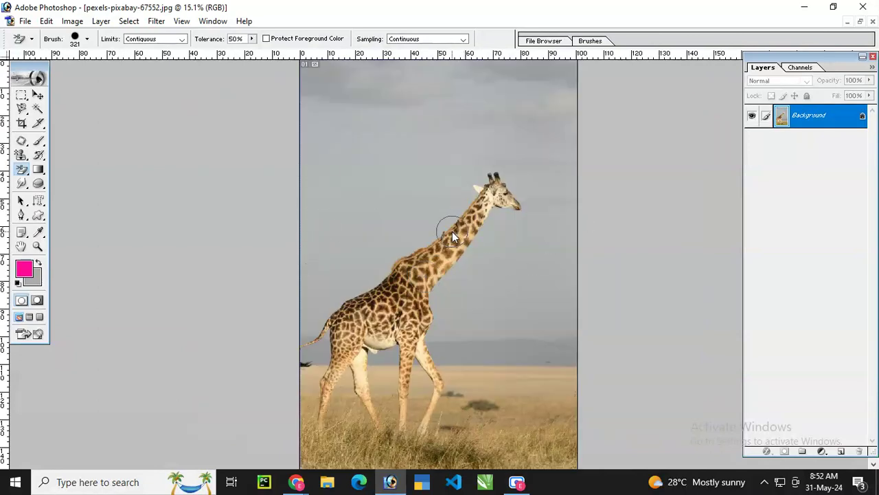
click(22, 169)
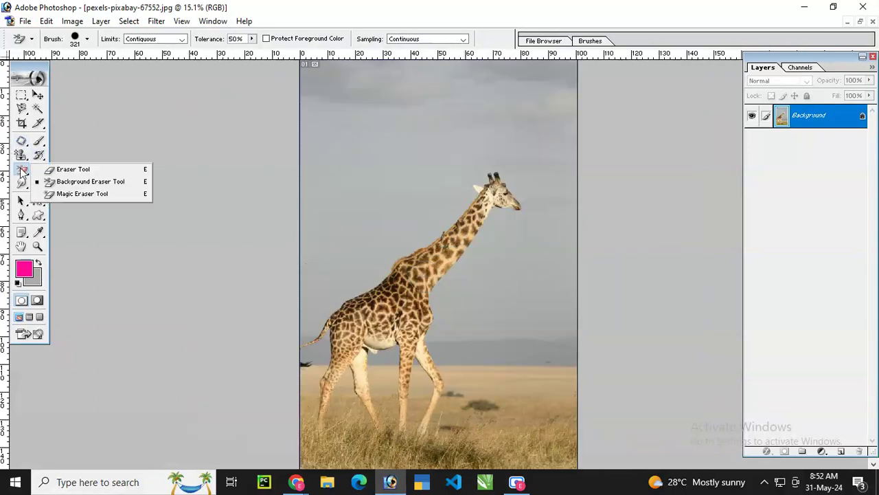
click(68, 169)
drag(335, 119, 358, 104)
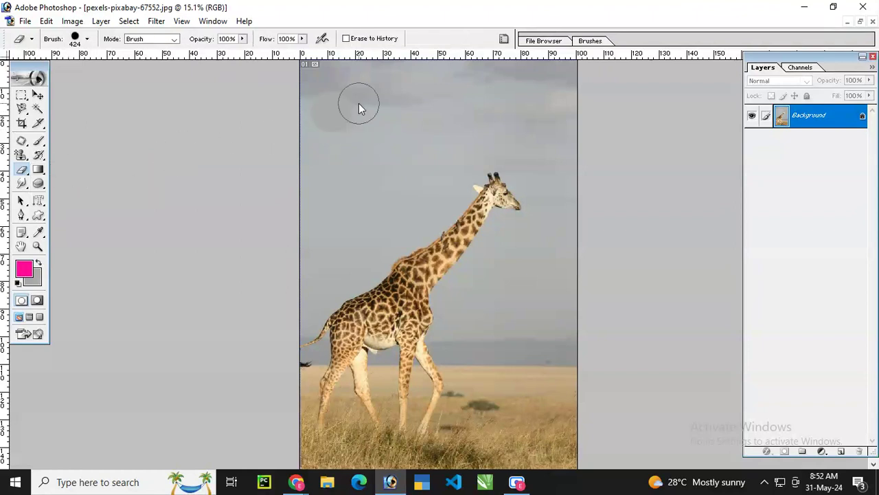
Convert the walking giraffe photo's Background to Layer 0 and erase the top-left sky to transparency
double_click(850, 117)
key(Return)
mouse_move(263, 95)
mouse_down()
mouse_move(385, 108)
mouse_move(334, 88)
mouse_move(356, 93)
mouse_up()
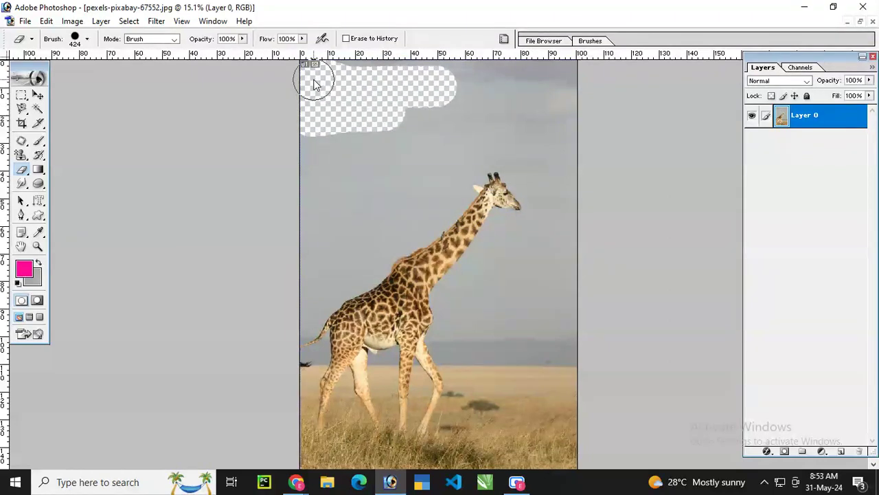
right_click(23, 172)
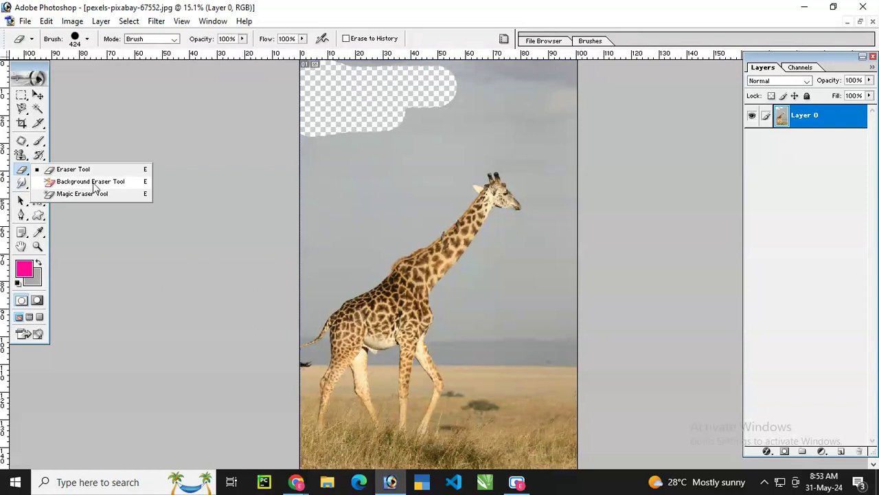
click(95, 182)
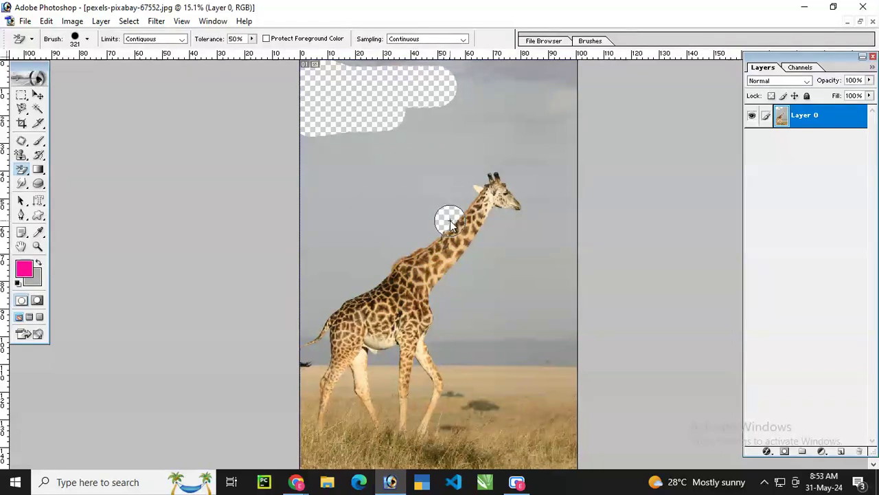
Erase sky patches just left of the giraffe's neck with the Background Eraser
drag(450, 219, 458, 208)
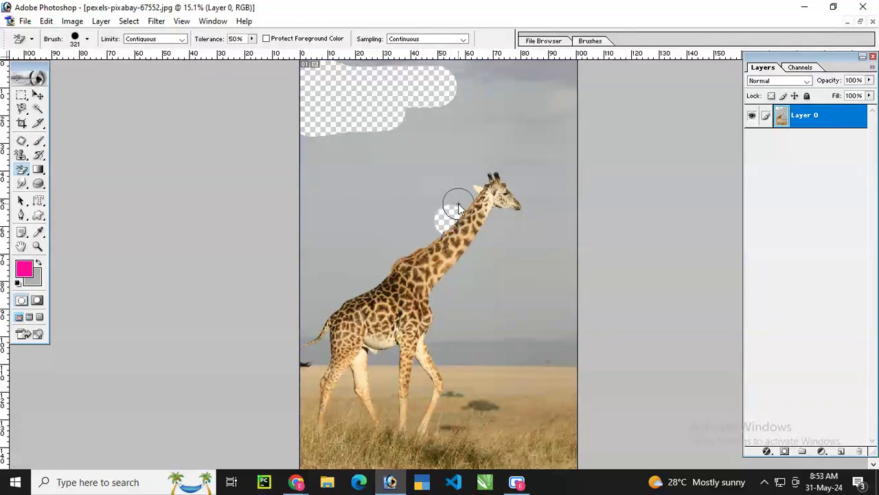
click(432, 231)
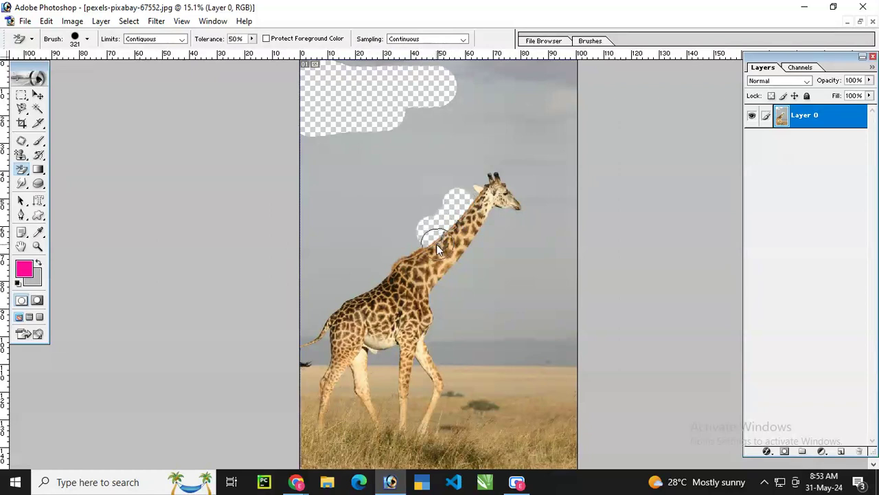
drag(418, 250, 404, 254)
click(403, 242)
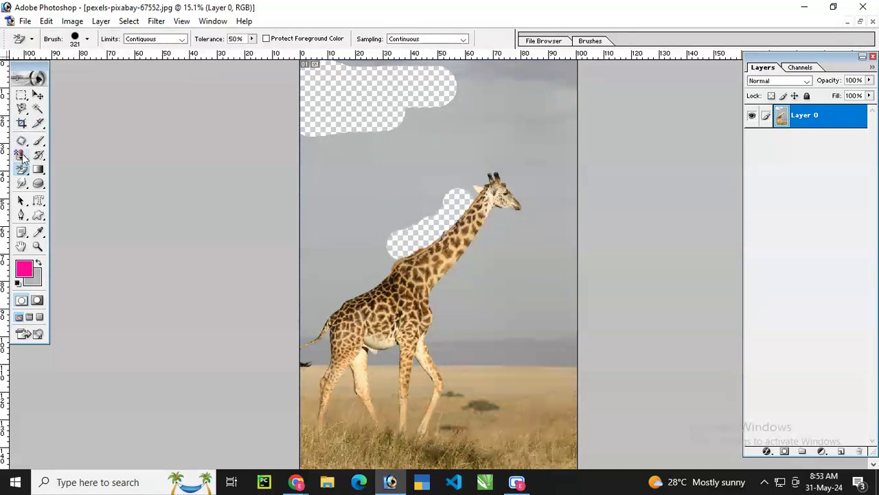
Erase more sky beside the neck with the plain Eraser, undoing the last stroke
click(21, 169)
click(65, 169)
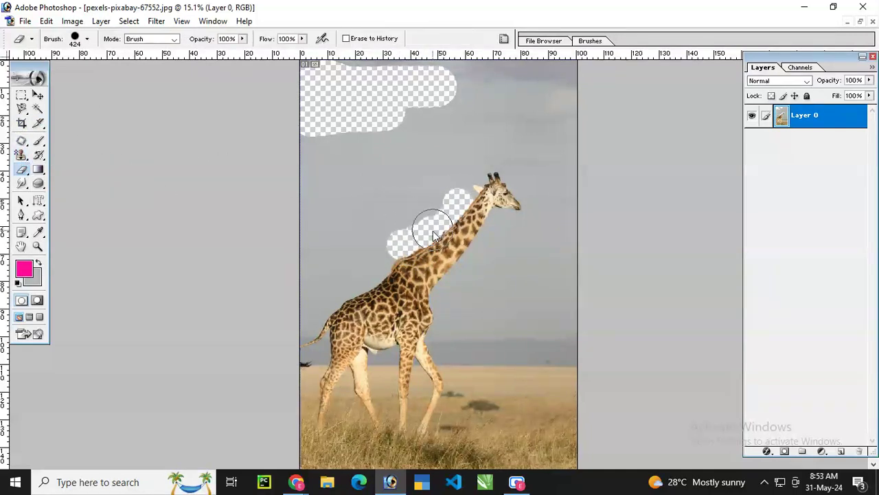
click(404, 248)
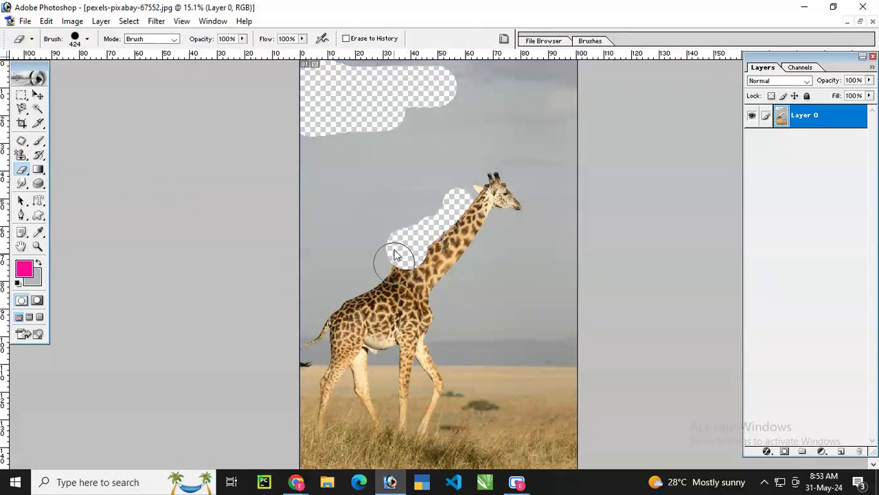
click(409, 254)
key(ctrl+z)
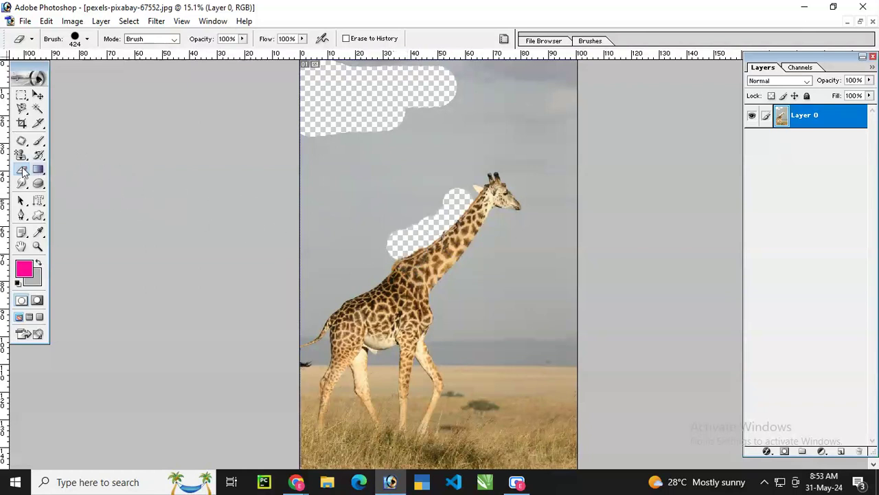
click(22, 169)
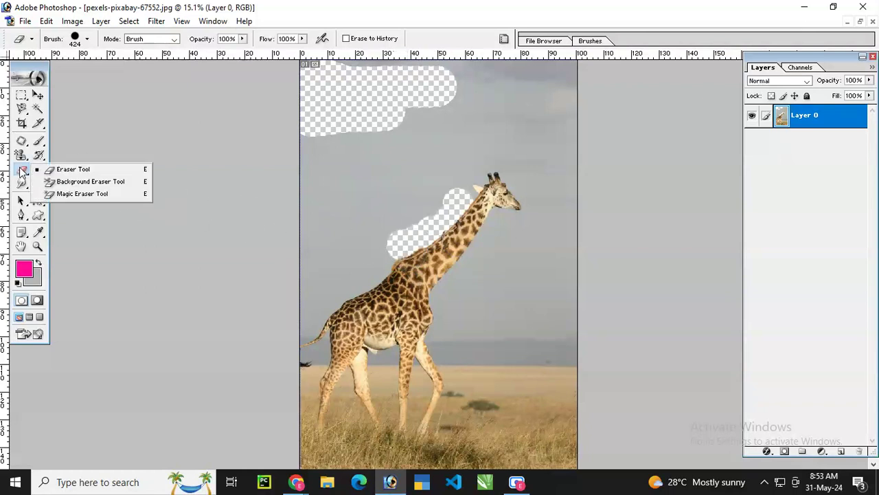
click(79, 194)
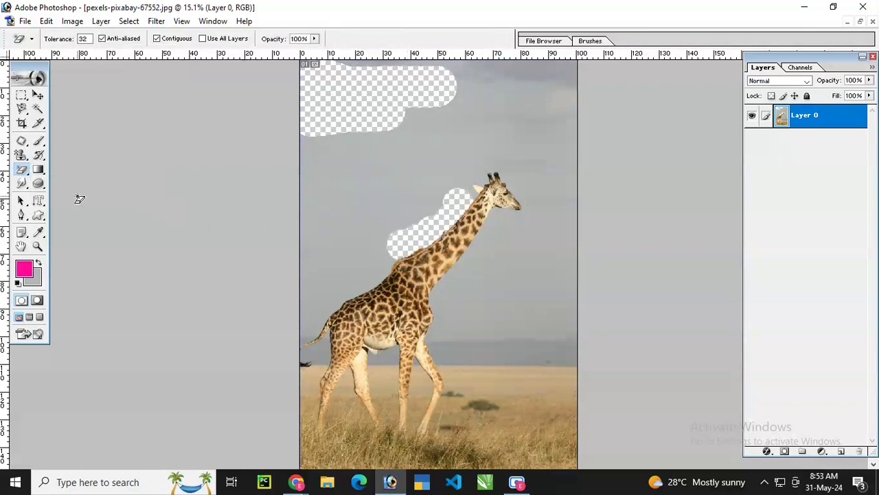
Erase the whole grey sky around the giraffe with the Magic Eraser, retrying after an undo
click(364, 196)
key(ctrl+z)
click(360, 198)
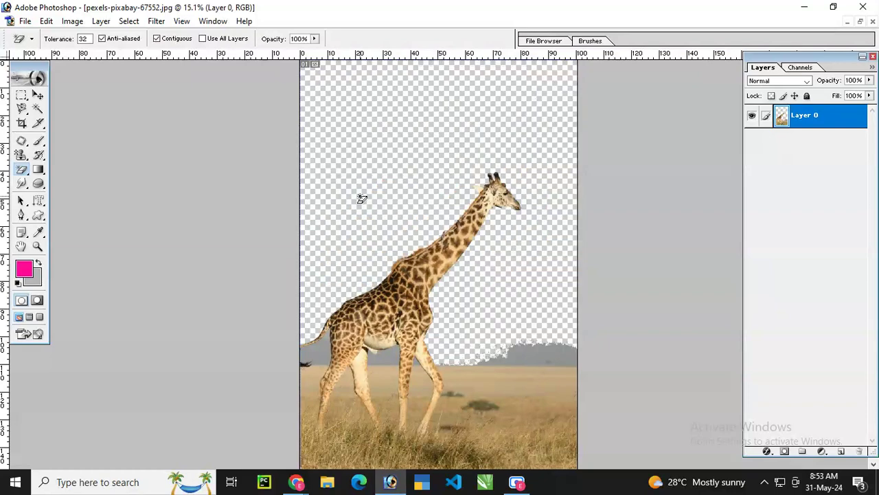
Erase the distant hills, dark horizon strip and ground around the giraffe's legs
click(546, 357)
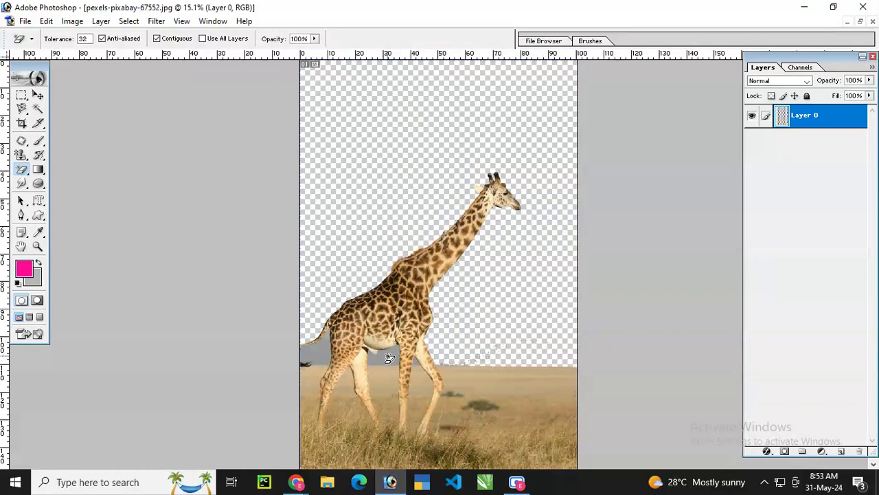
click(325, 356)
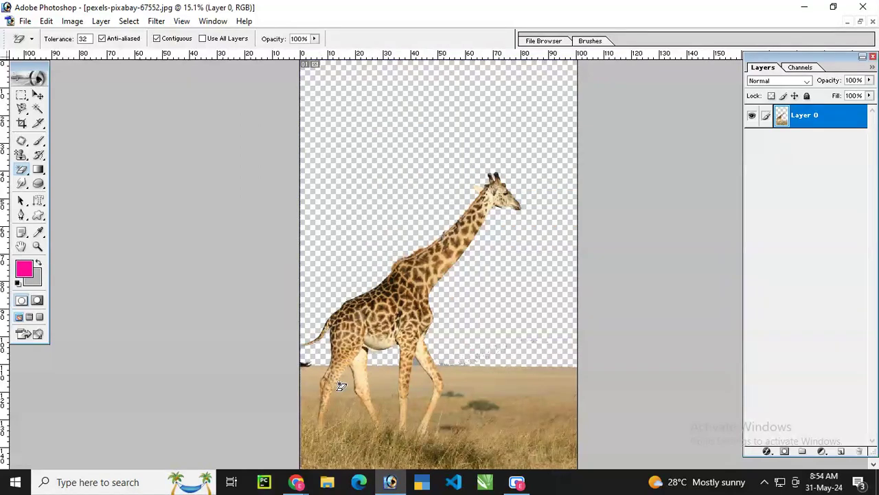
click(517, 376)
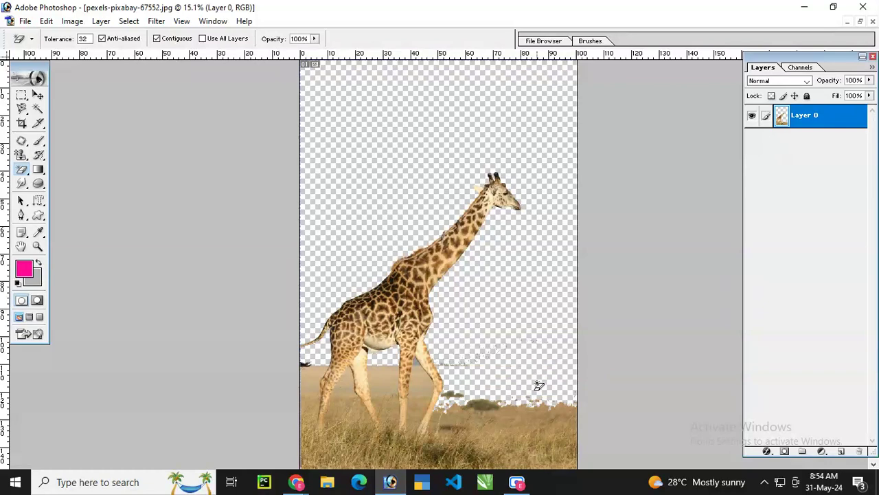
click(419, 390)
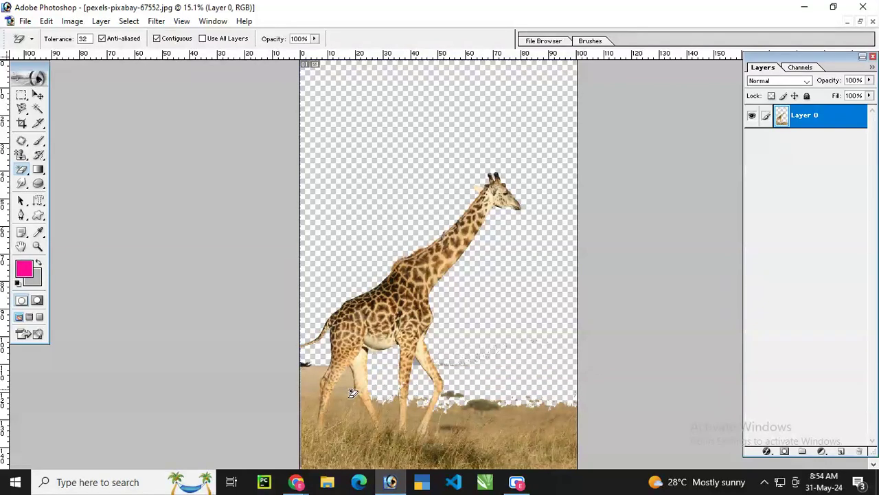
click(375, 429)
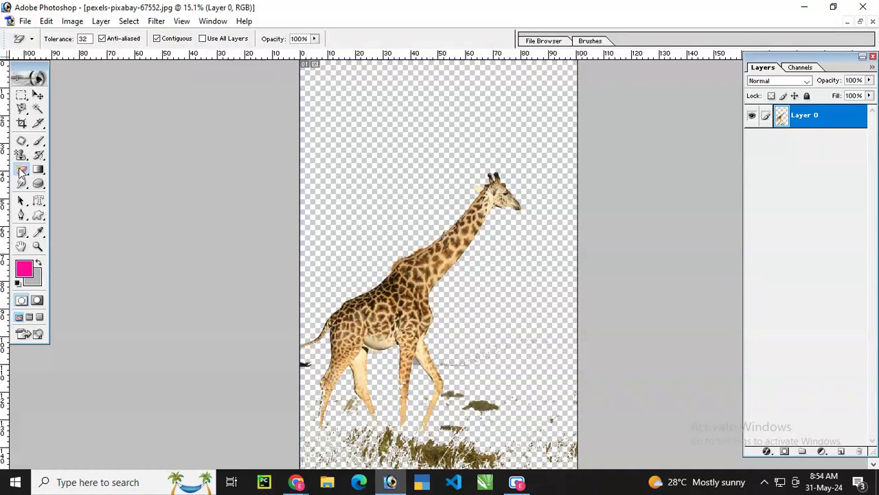
Cycle through the toolbox's stamp tools and settle on the Patch Tool in Destination mode
drag(21, 171, 115, 147)
click(22, 155)
click(22, 156)
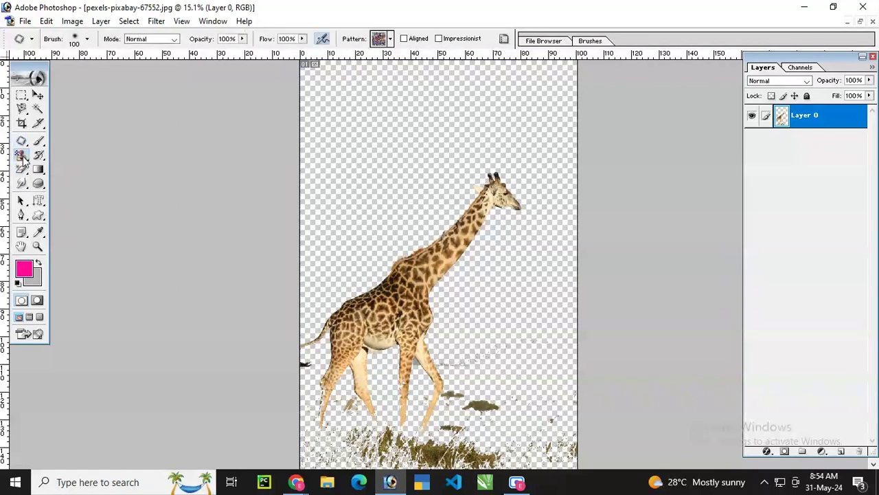
alt+click(22, 156)
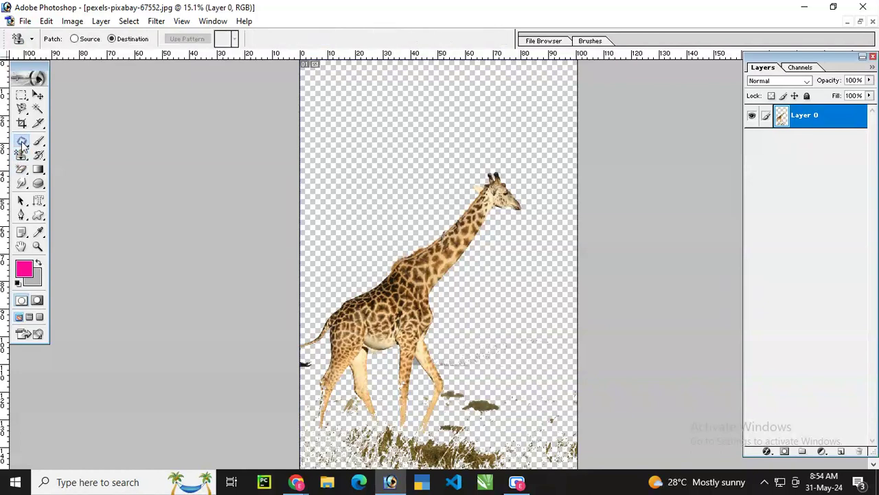